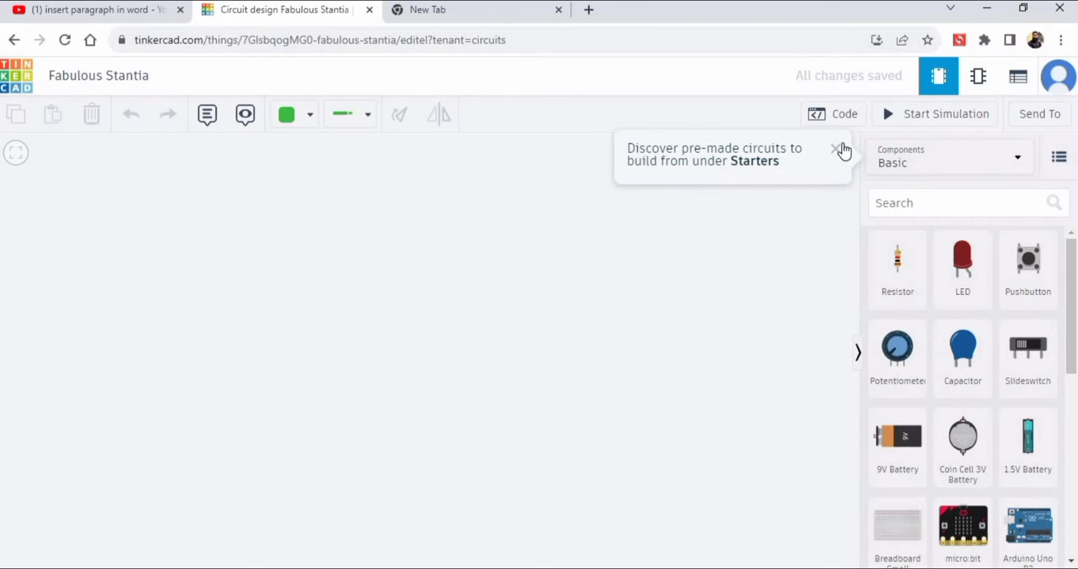
# Step: Dismiss the starters hint, then place a small breadboard on the canvas and a 1.5V battery to its left
pyautogui.click(841, 149)
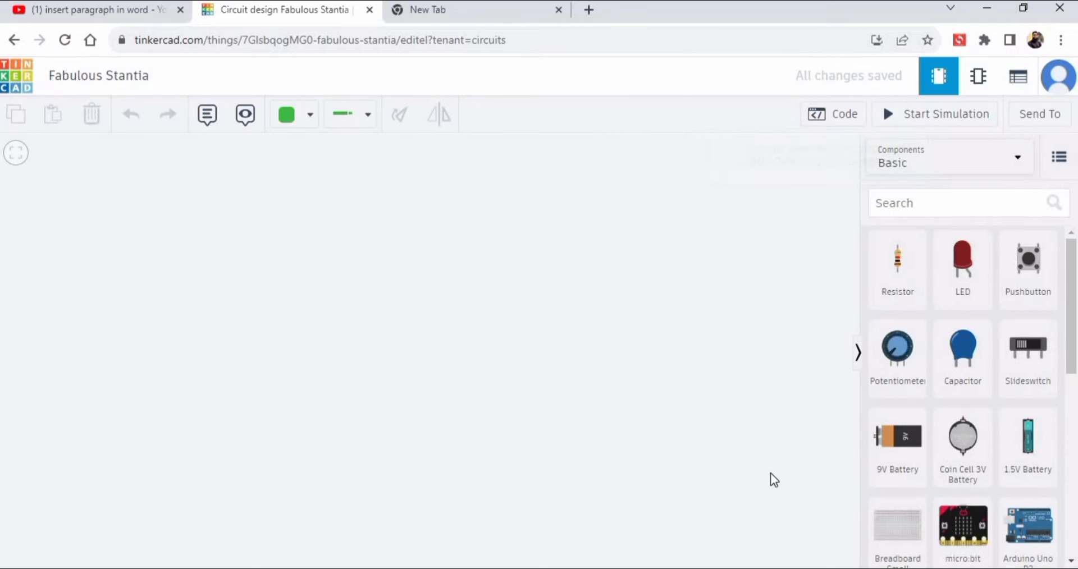
pyautogui.moveTo(906, 522); pyautogui.dragTo(428, 392)
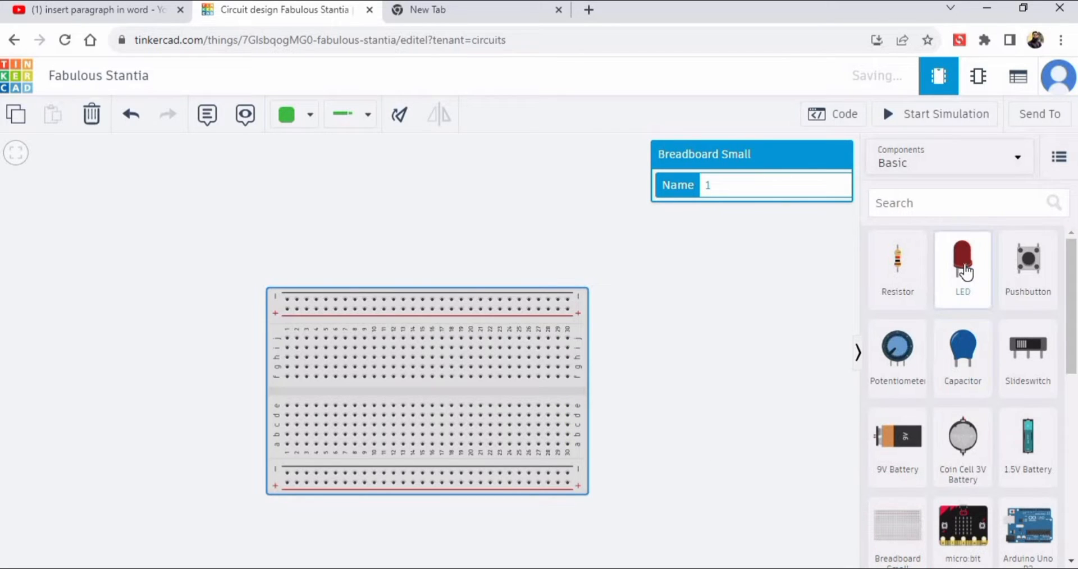
pyautogui.click(1033, 436)
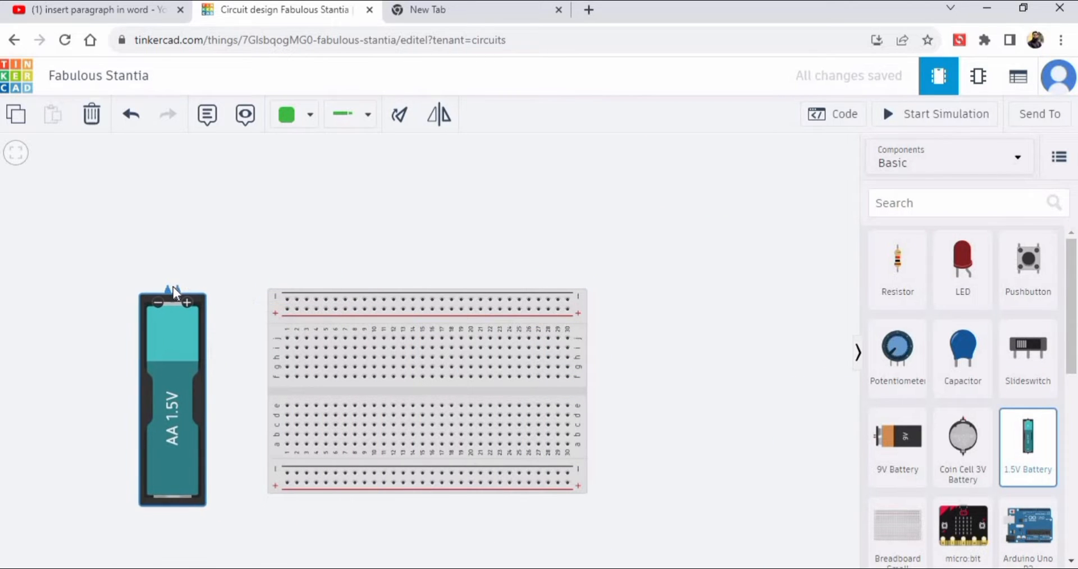
pyautogui.click(318, 242)
pyautogui.click(335, 220)
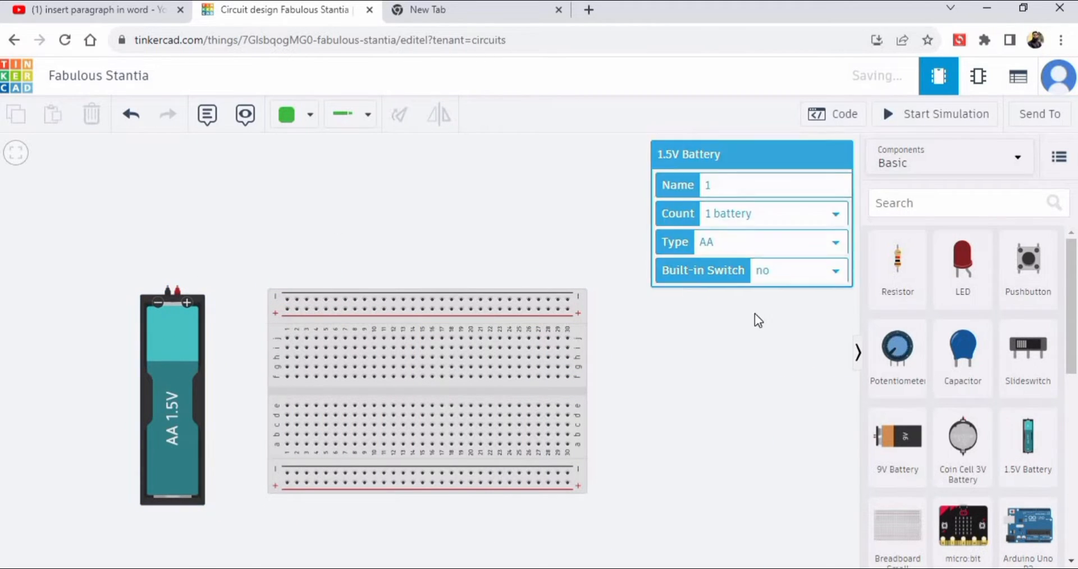
# Step: Place an LED in row h at columns 15 and 16, and a pushbutton across the breadboard's centre gap
pyautogui.click(970, 275)
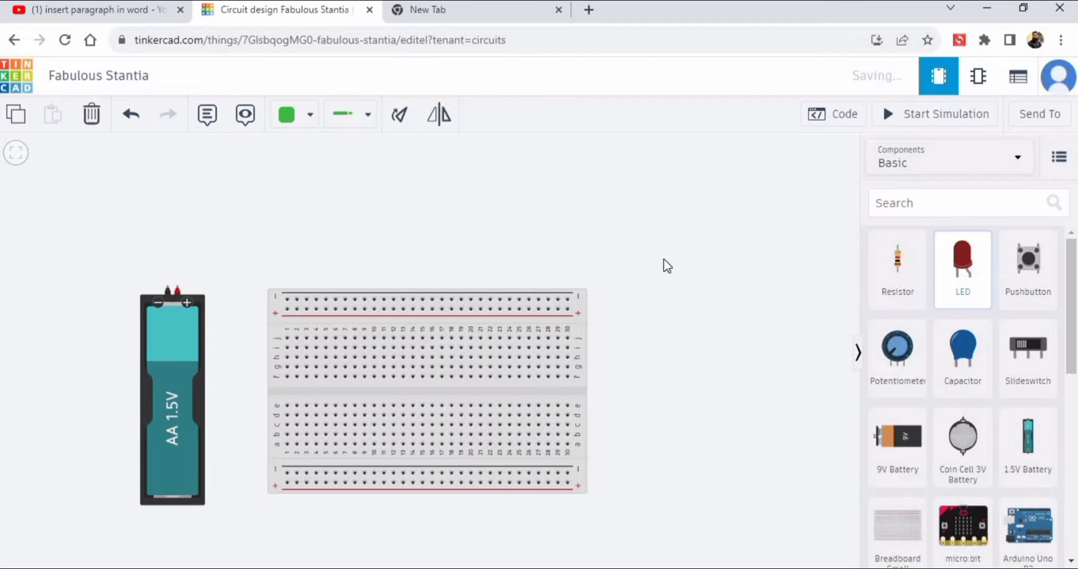
pyautogui.click(416, 360)
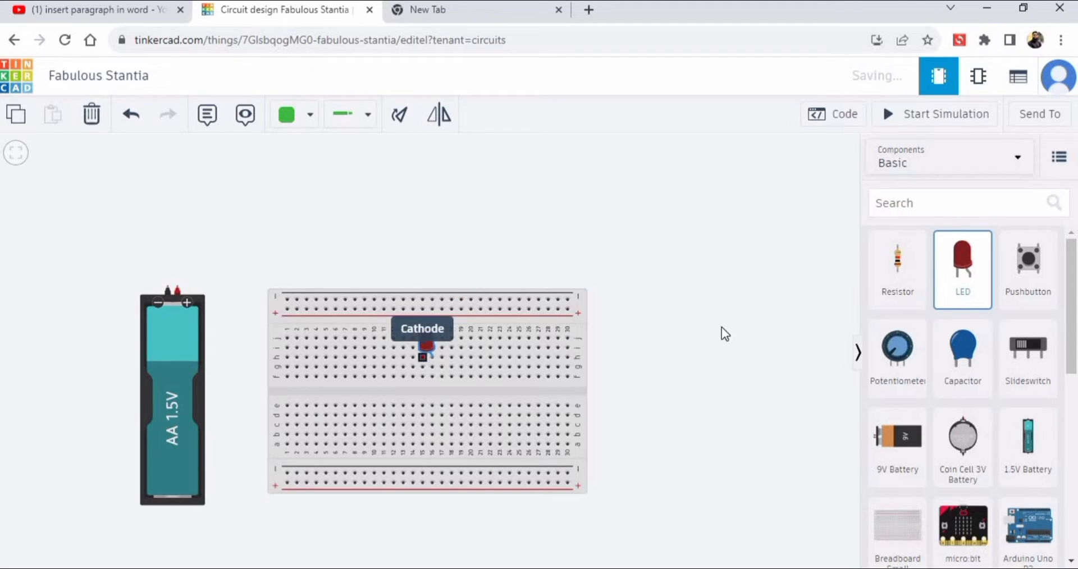
pyautogui.click(1025, 286)
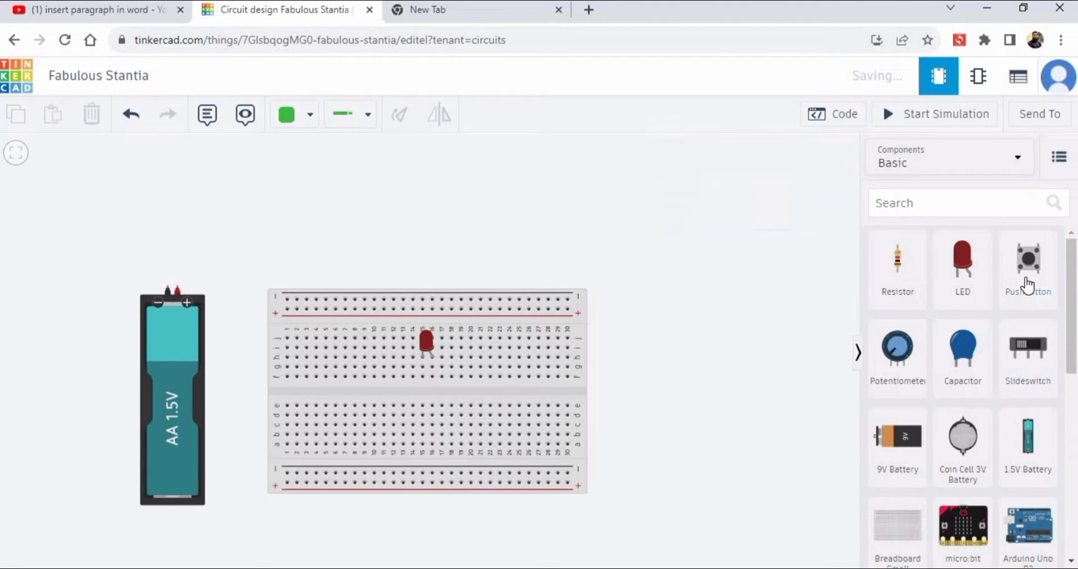
pyautogui.click(403, 393)
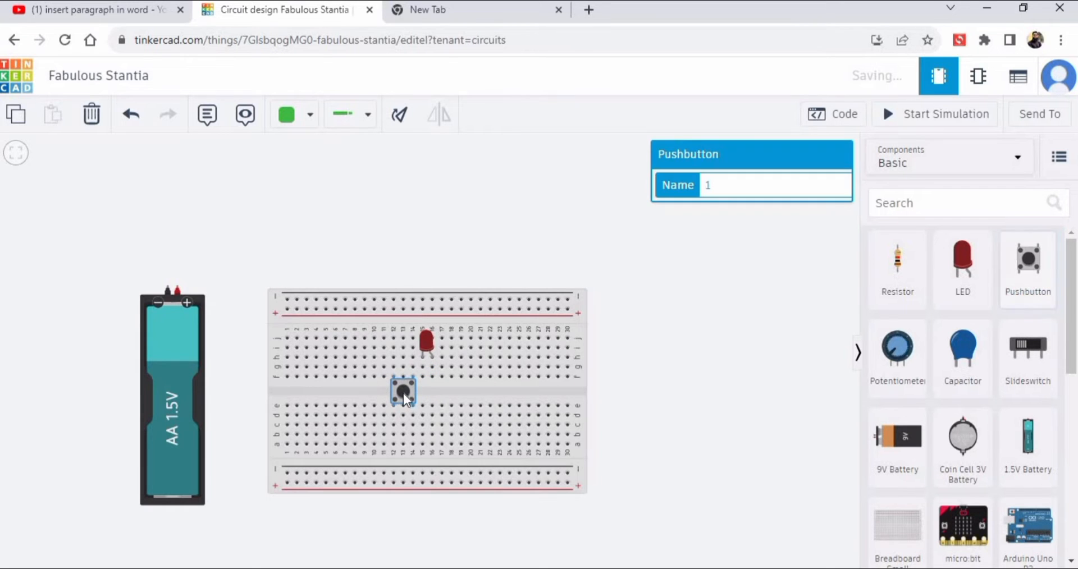
# Step: Move the pushbutton to columns 11 and 13 across the centre gap, and the LED to columns 13 and 14 in row h
pyautogui.scroll(4, 403, 393)
pyautogui.moveTo(405, 387)
pyautogui.mouseDown()
pyautogui.moveTo(423, 383)
pyautogui.moveTo(386, 388)
pyautogui.mouseUp()
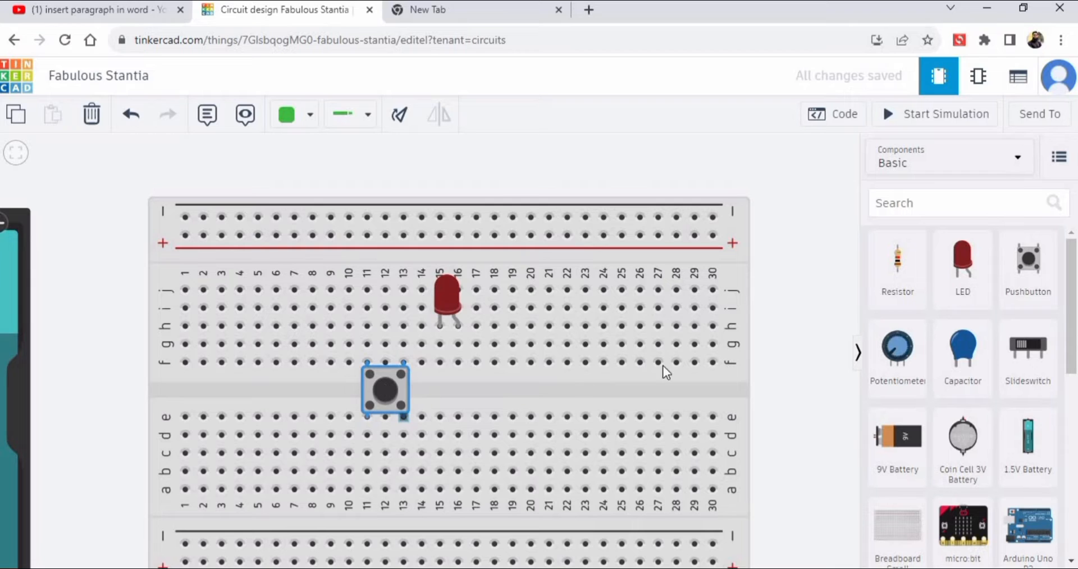
pyautogui.click(819, 356)
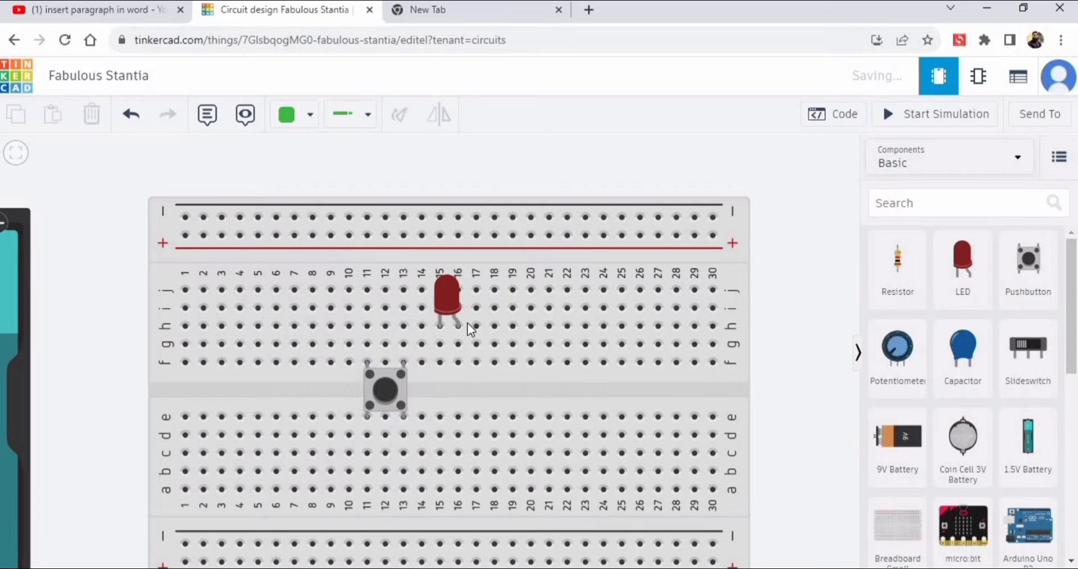
pyautogui.click(446, 294)
pyautogui.moveTo(442, 300); pyautogui.dragTo(407, 300)
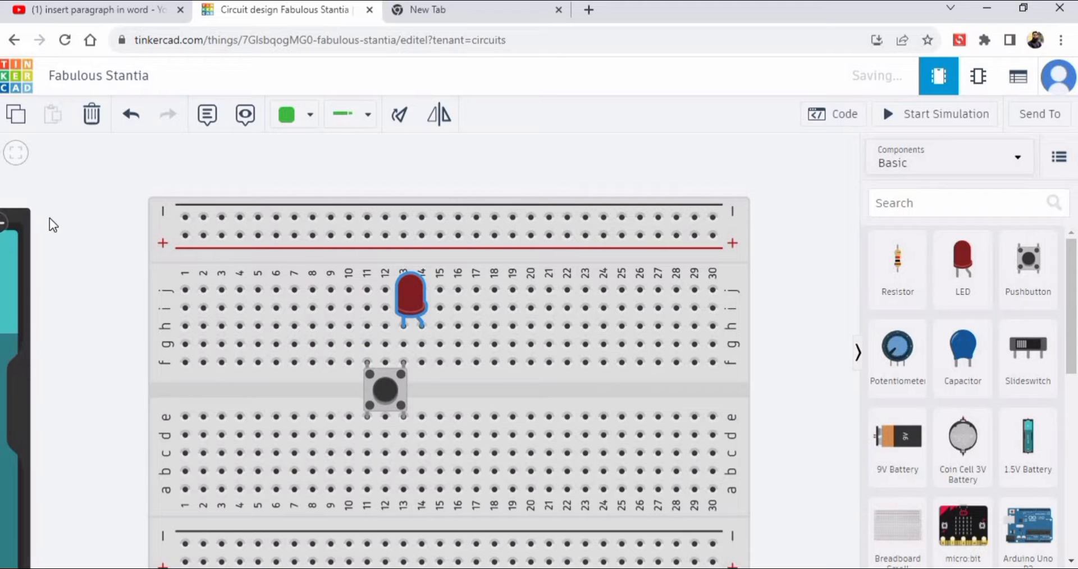
pyautogui.click(138, 265)
# Step: Run a green wire with bends from the battery's positive terminal to hole g11 above the pushbutton
pyautogui.scroll(2, 138, 265)
pyautogui.scroll(-4, 138, 265)
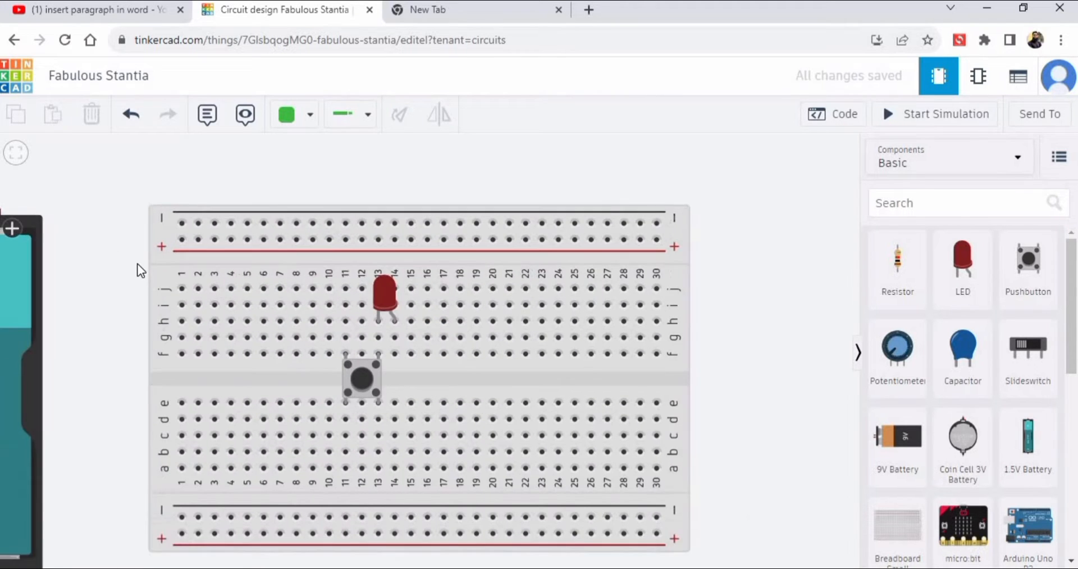
pyautogui.moveTo(91, 276); pyautogui.dragTo(205, 266)
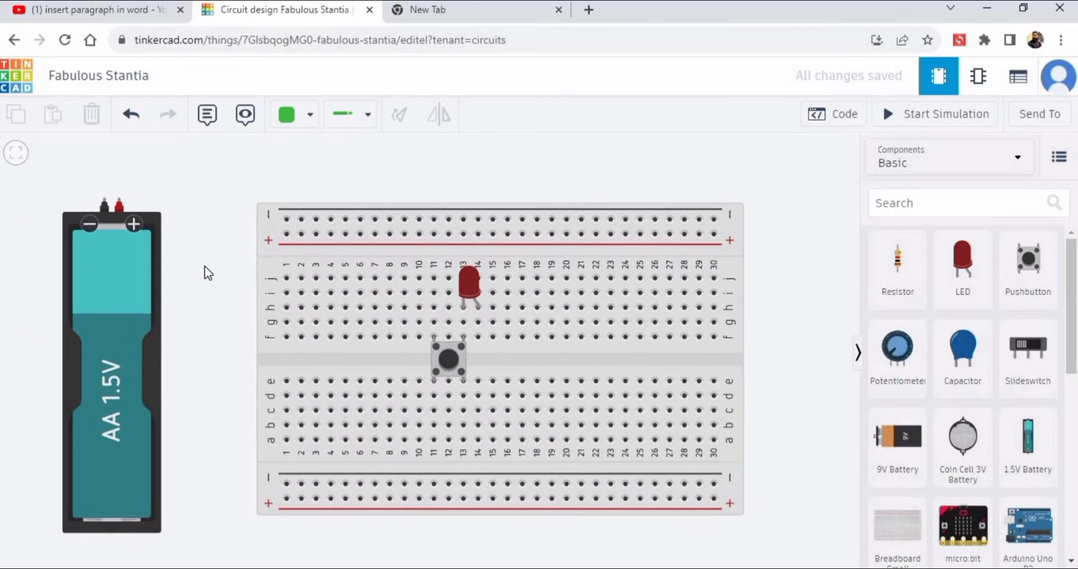
pyautogui.click(310, 115)
pyautogui.click(126, 185)
pyautogui.click(156, 162)
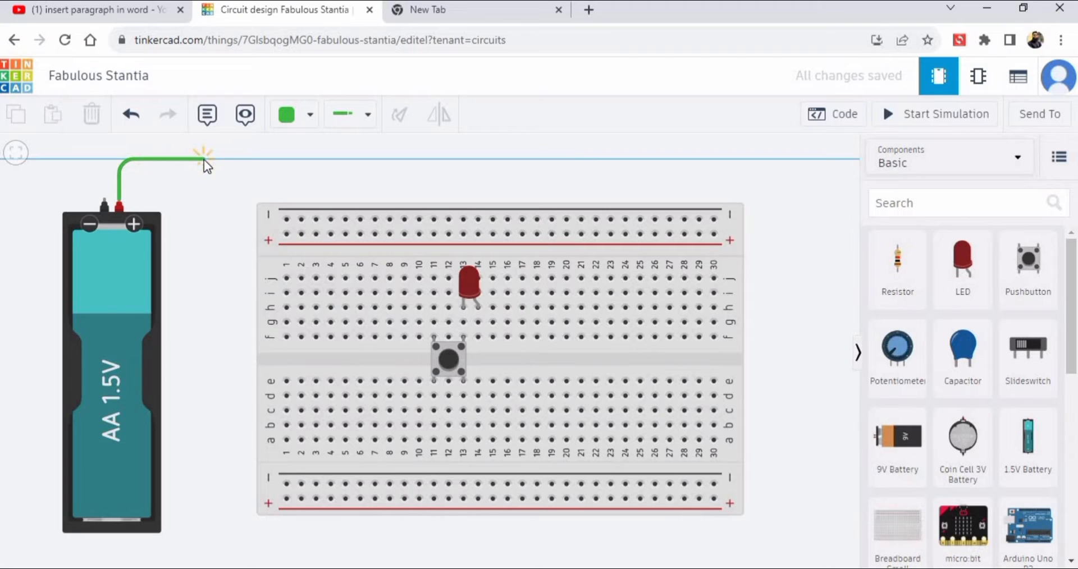
pyautogui.click(203, 159)
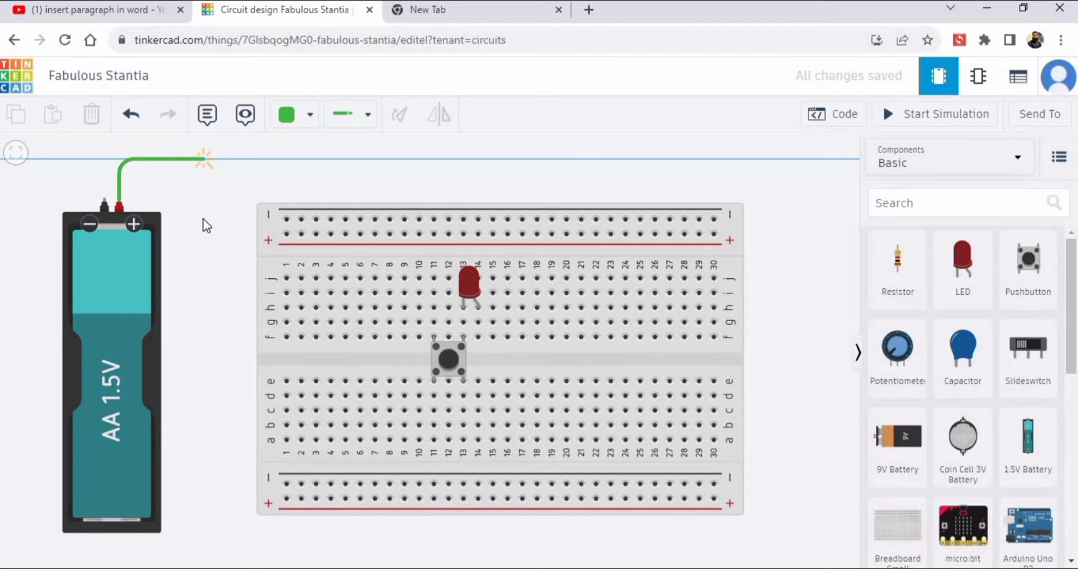
pyautogui.click(204, 318)
pyautogui.click(463, 316)
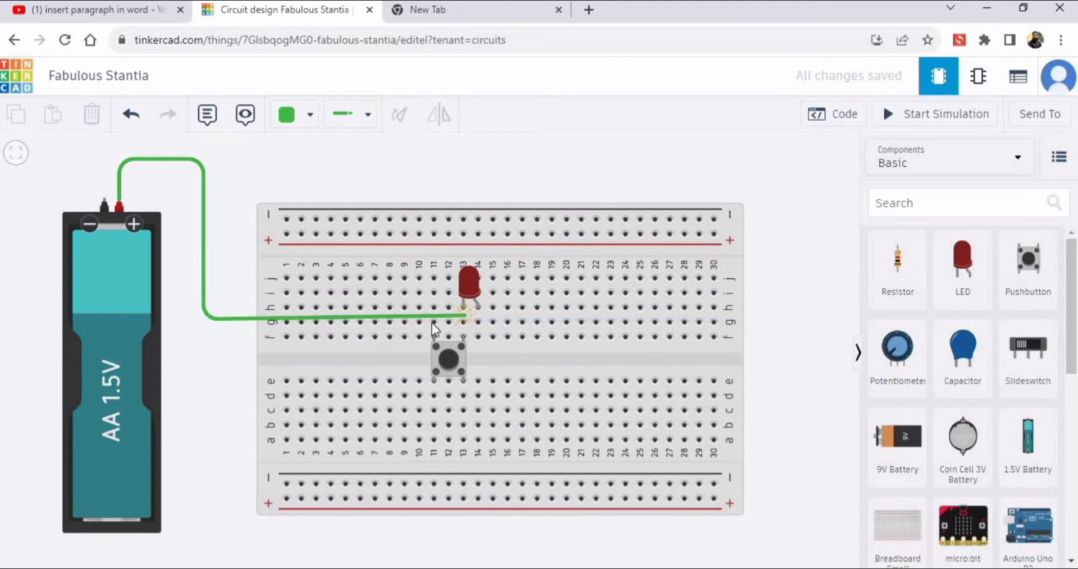
pyautogui.click(433, 322)
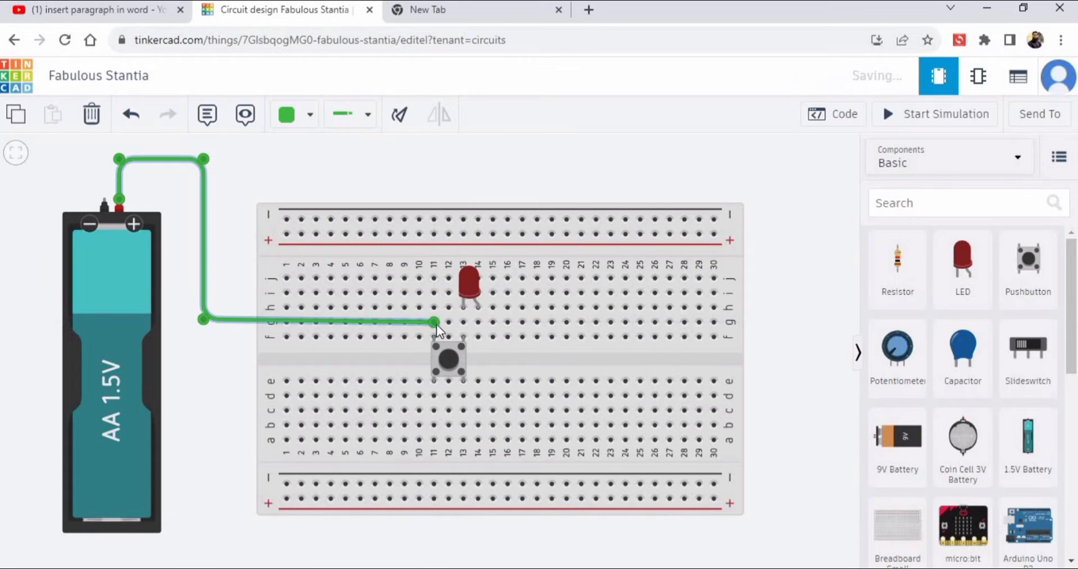
pyautogui.scroll(3, 430, 331)
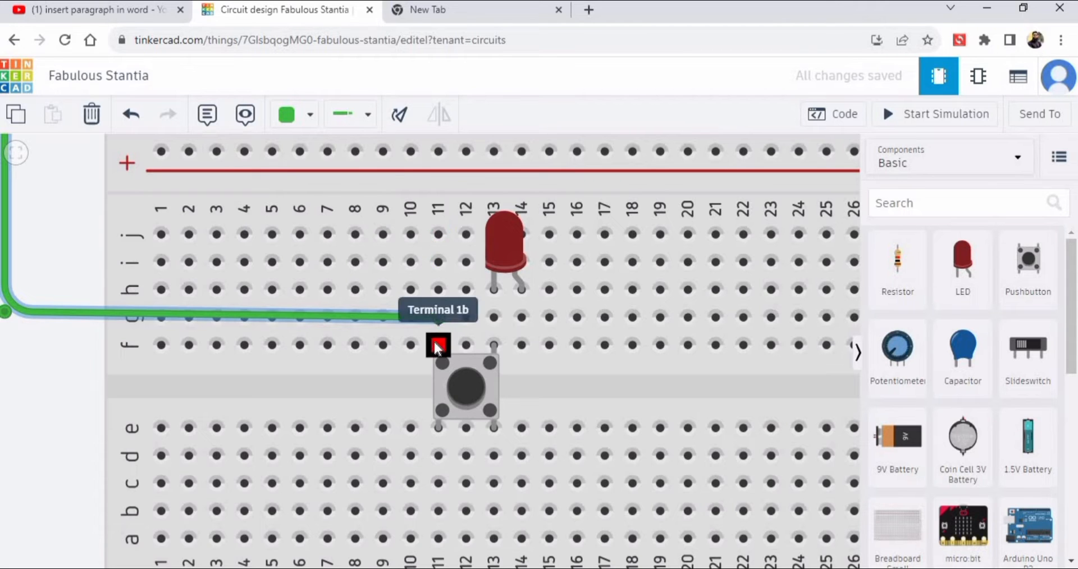
pyautogui.scroll(1, 399, 304)
pyautogui.scroll(-3, 399, 304)
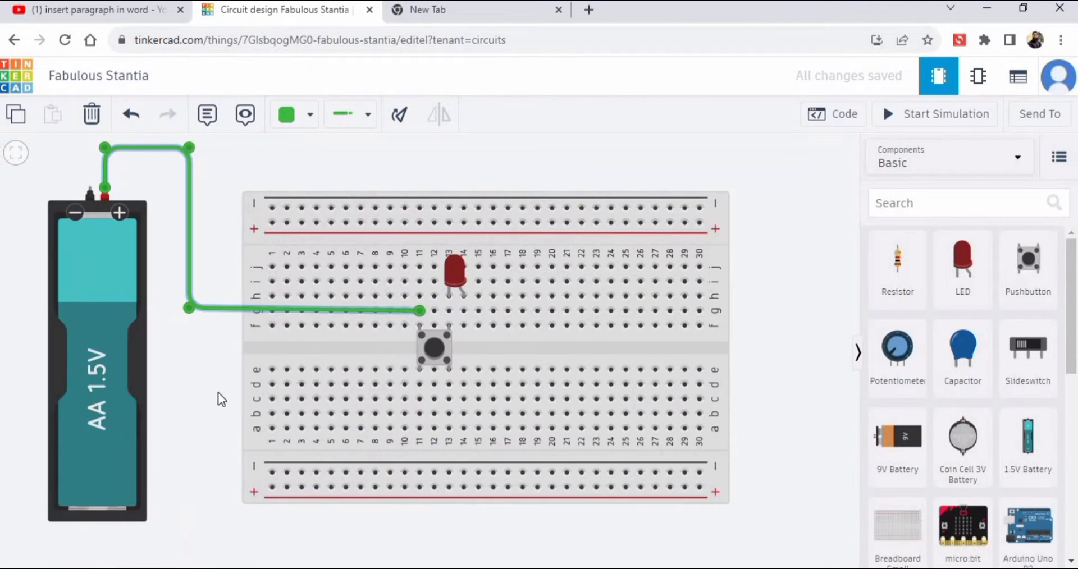
pyautogui.click(197, 382)
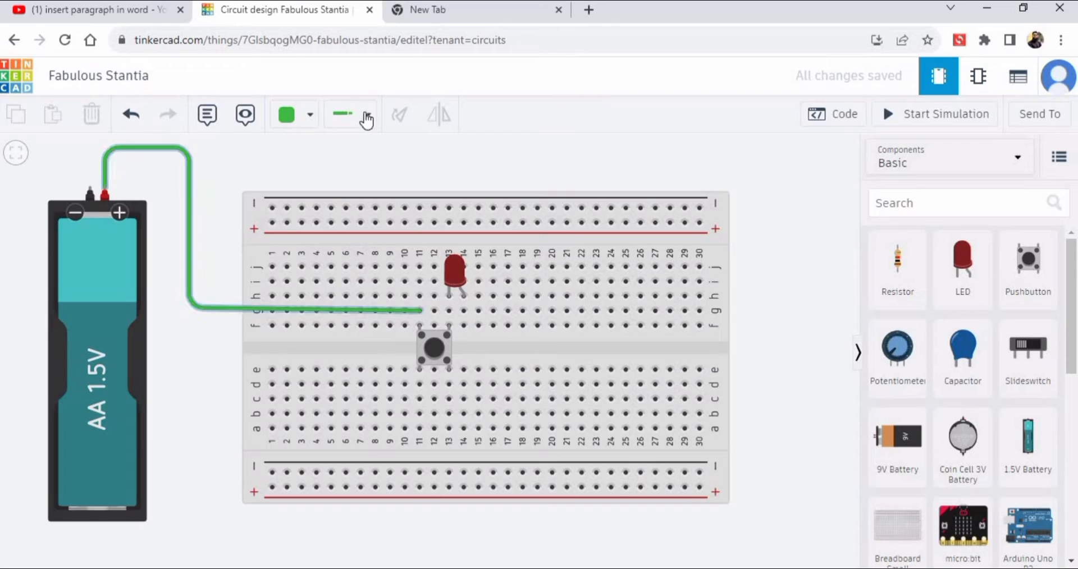
# Step: Set the wire colour to black and route a wire from the battery's negative terminal around the breadboard's far side to hole g14
pyautogui.click(310, 125)
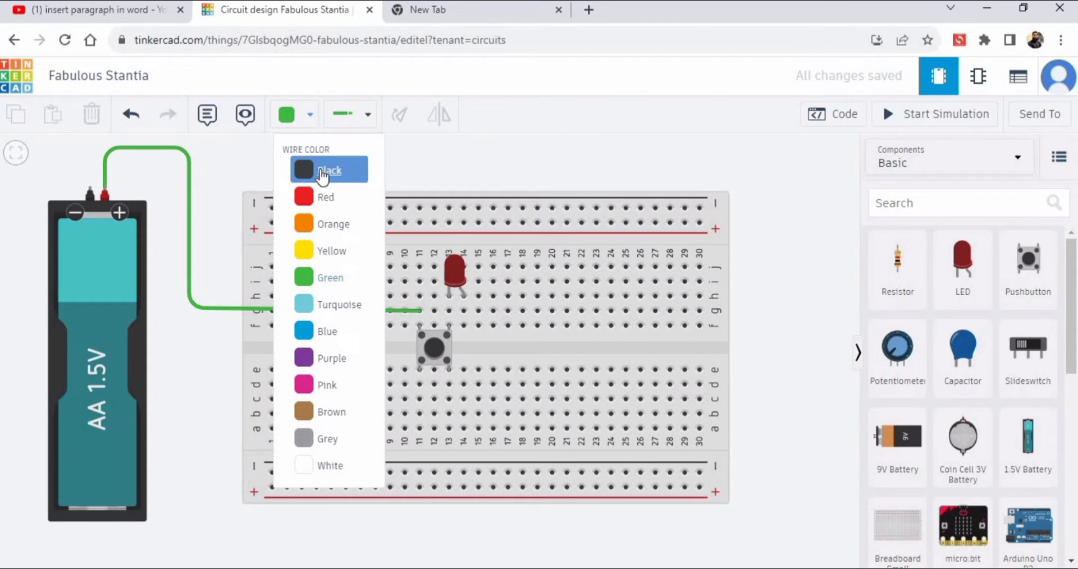
pyautogui.click(322, 176)
pyautogui.scroll(-1, 185, 191)
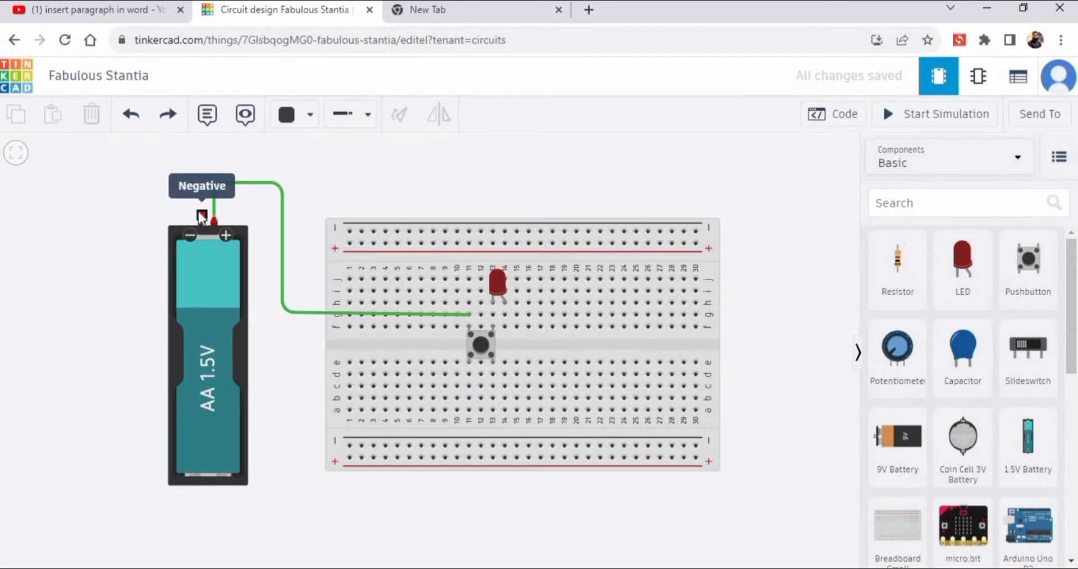
pyautogui.click(198, 213)
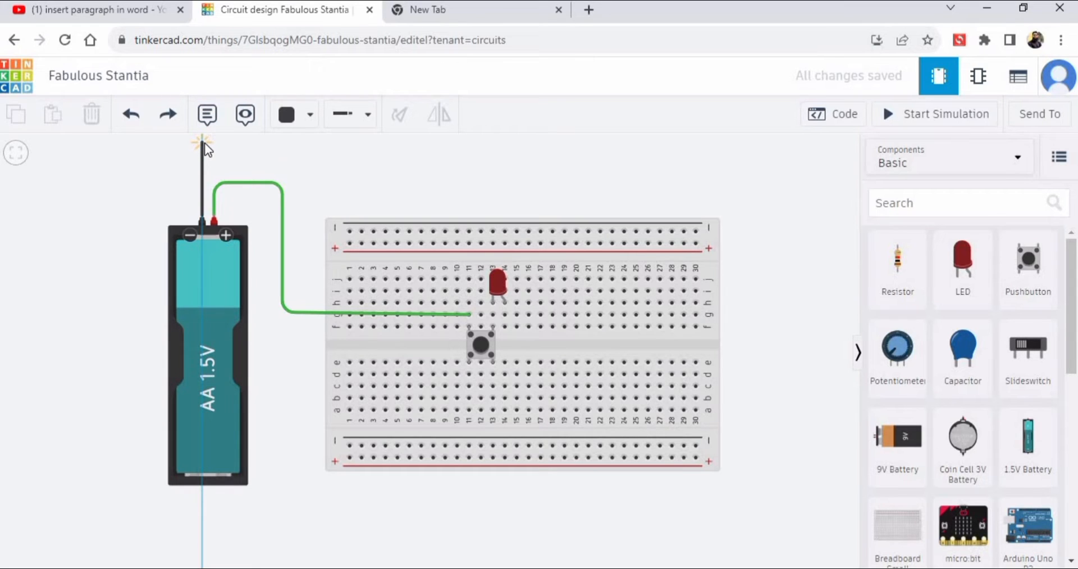
pyautogui.click(204, 142)
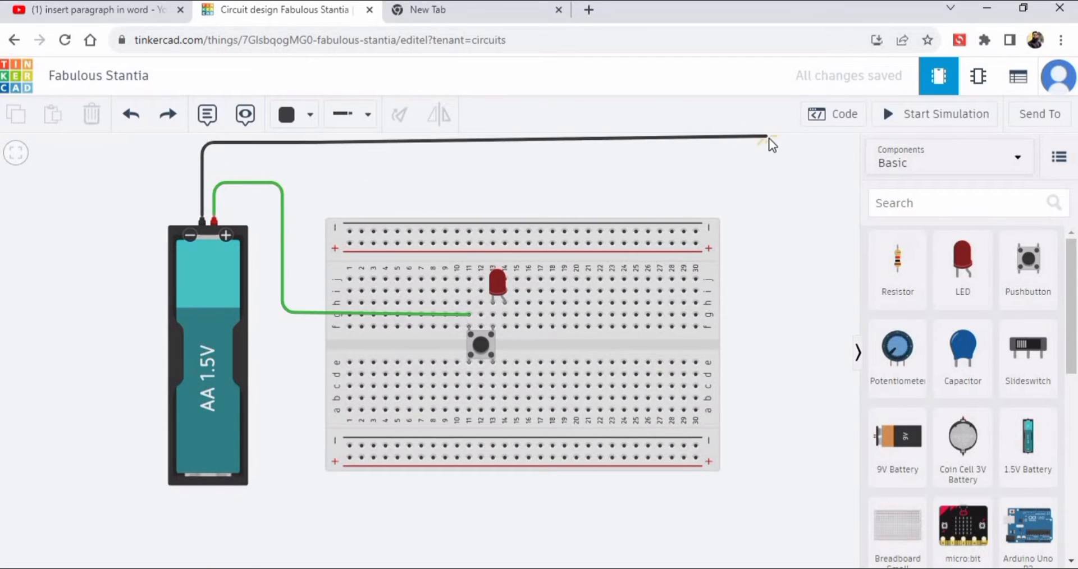
pyautogui.click(768, 143)
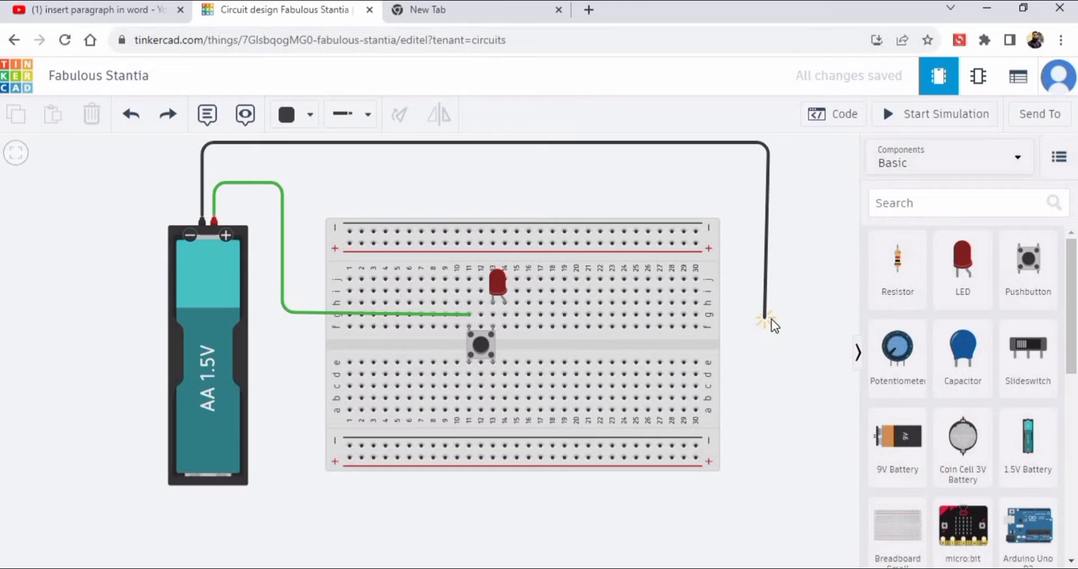
pyautogui.click(770, 320)
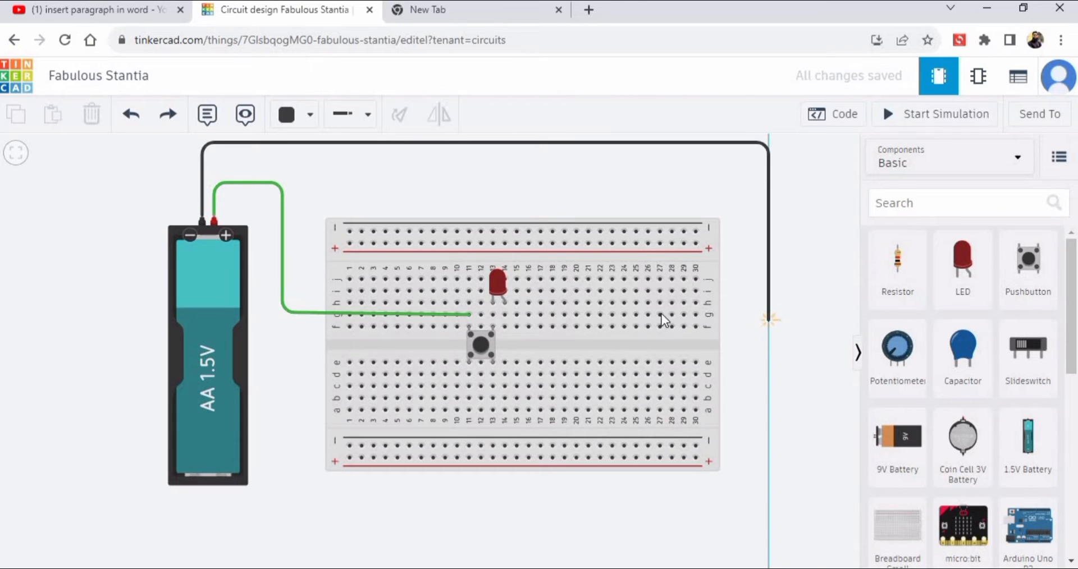
pyautogui.click(504, 318)
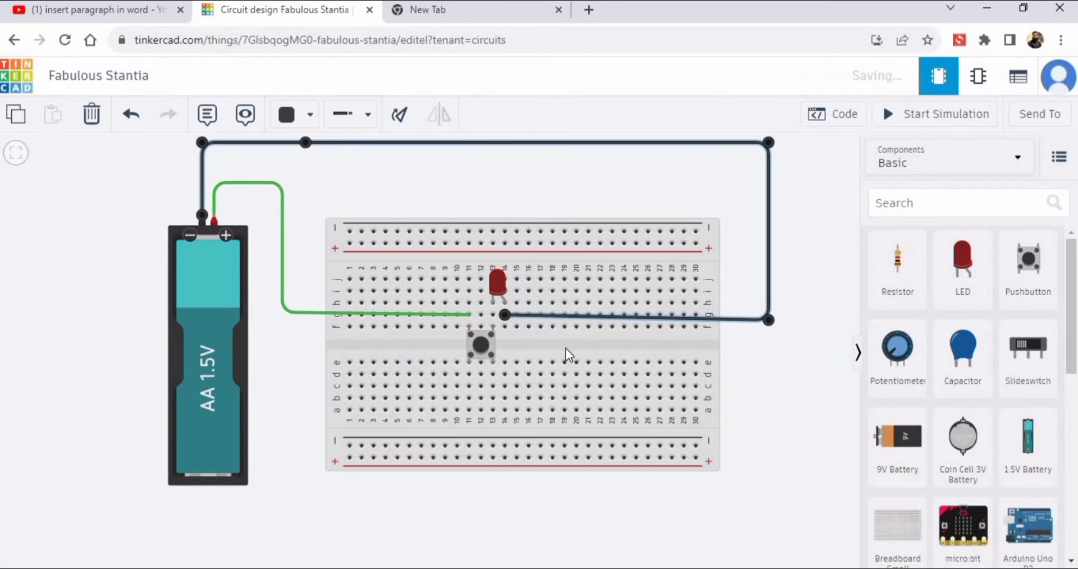
# Step: Raise the lower outer bend of the black wire slightly to level its run into the breadboard
pyautogui.moveTo(749, 319); pyautogui.dragTo(755, 313)
pyautogui.click(752, 316)
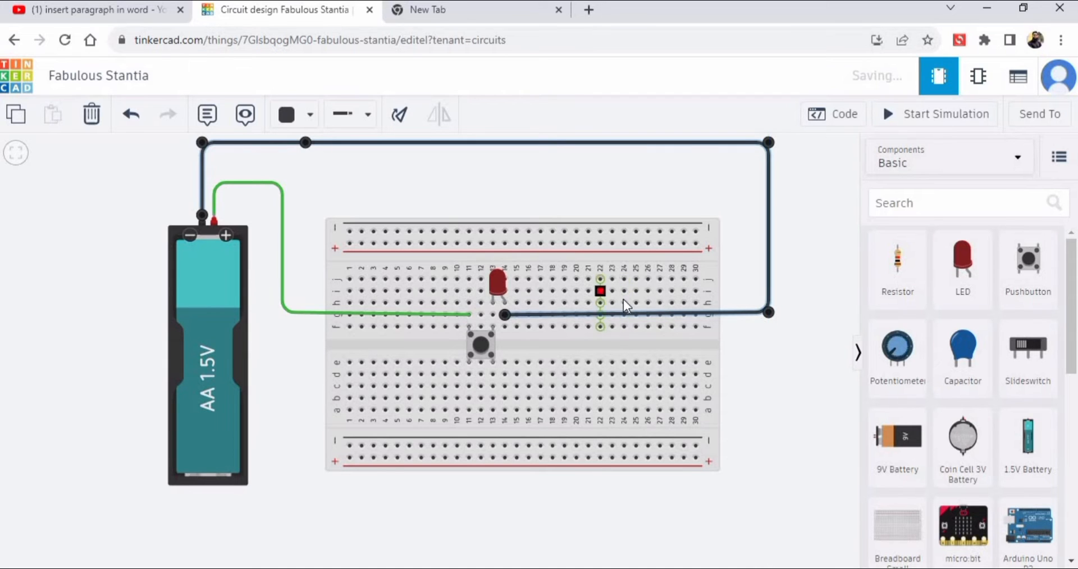
pyautogui.scroll(-1, 574, 293)
pyautogui.scroll(4, 547, 287)
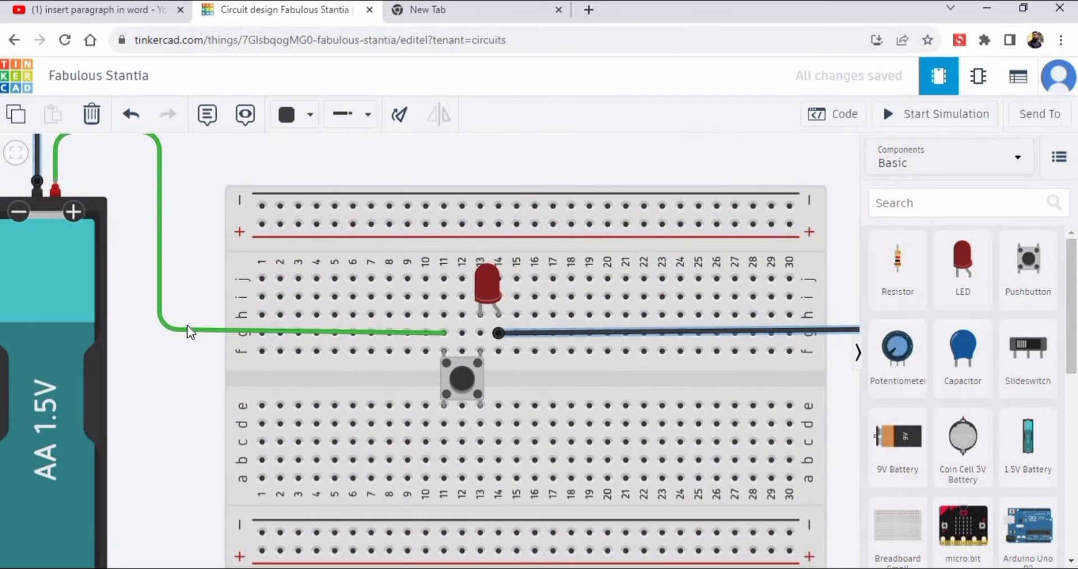
pyautogui.click(194, 331)
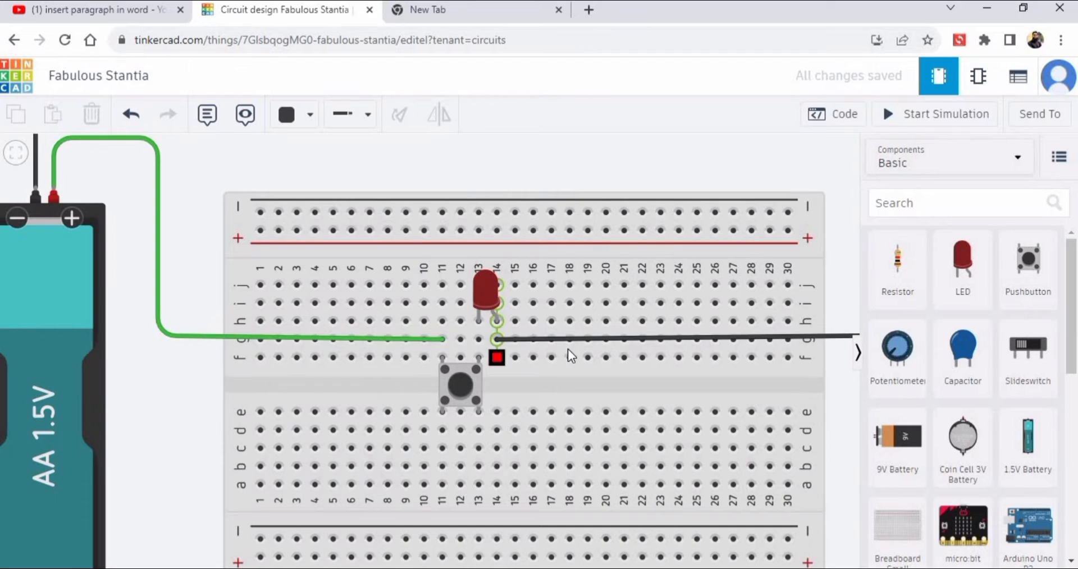
# Step: Mirror the LED on the breadboard so its anode and cathode legs swap columns
pyautogui.scroll(-1, 523, 306)
pyautogui.scroll(2, 514, 305)
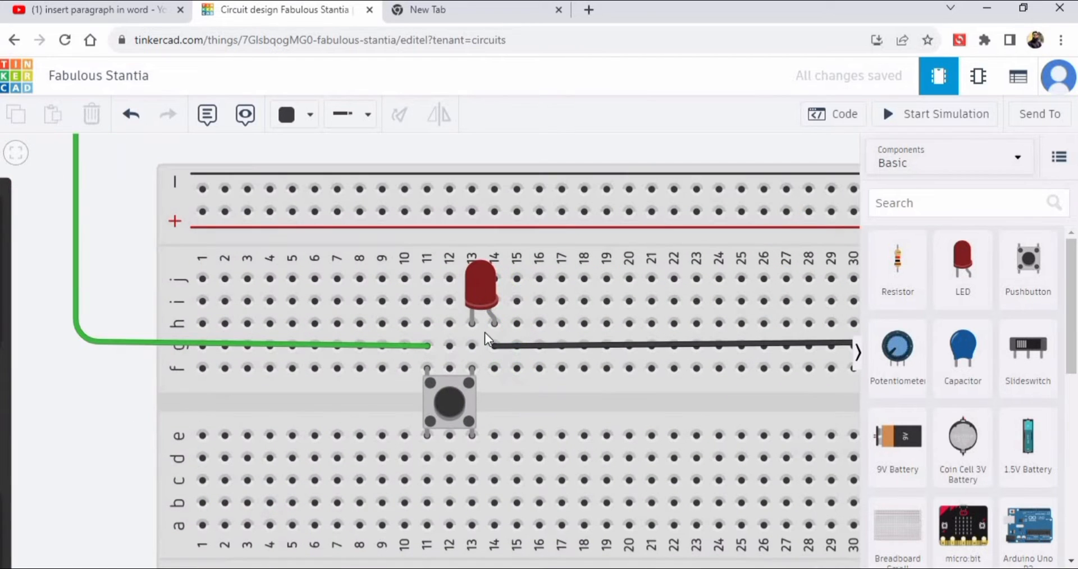
pyautogui.click(476, 275)
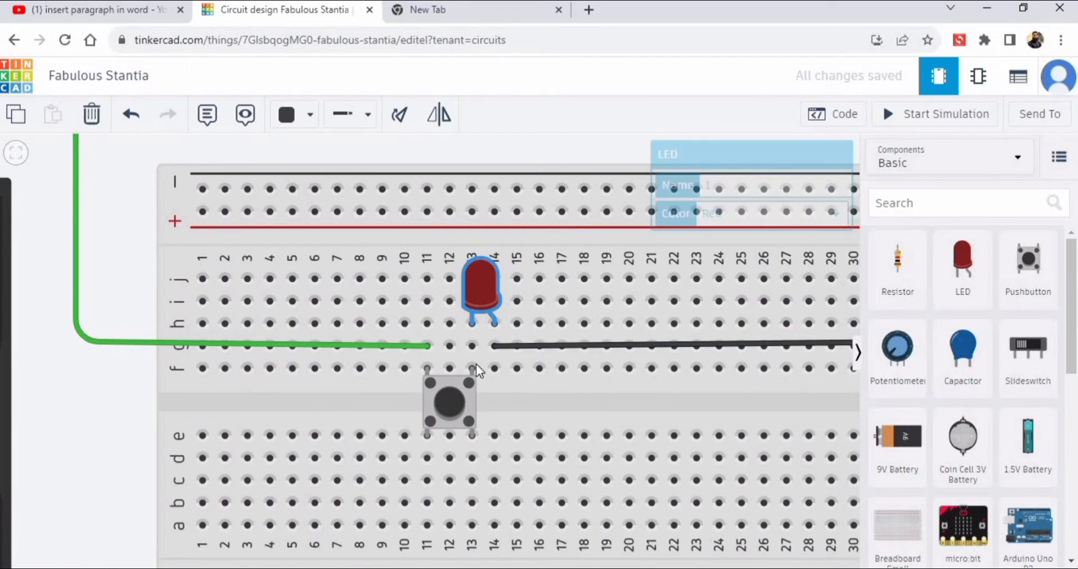
pyautogui.click(438, 115)
pyautogui.click(148, 289)
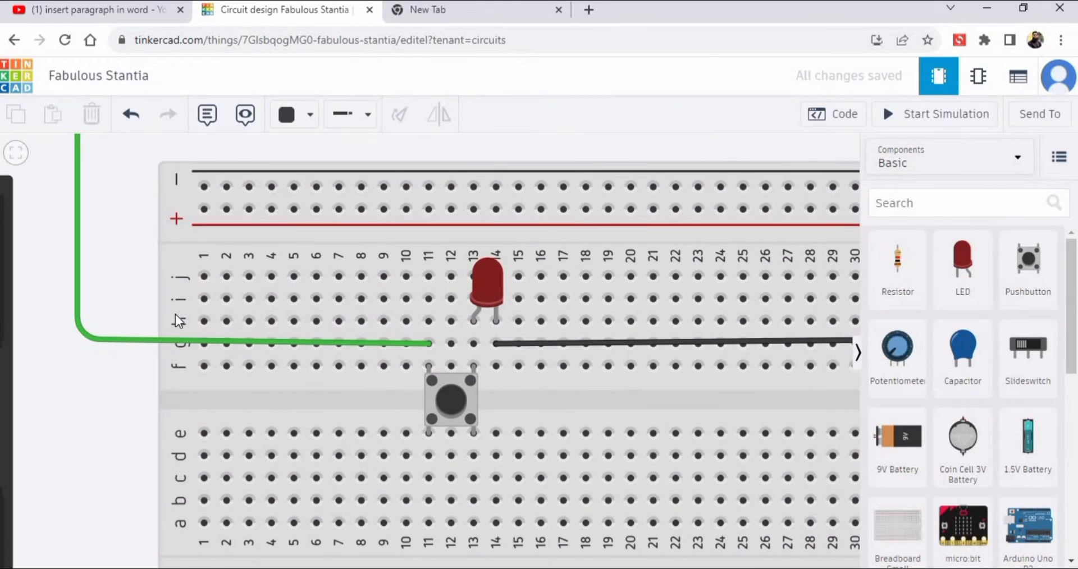
pyautogui.scroll(-3, 175, 314)
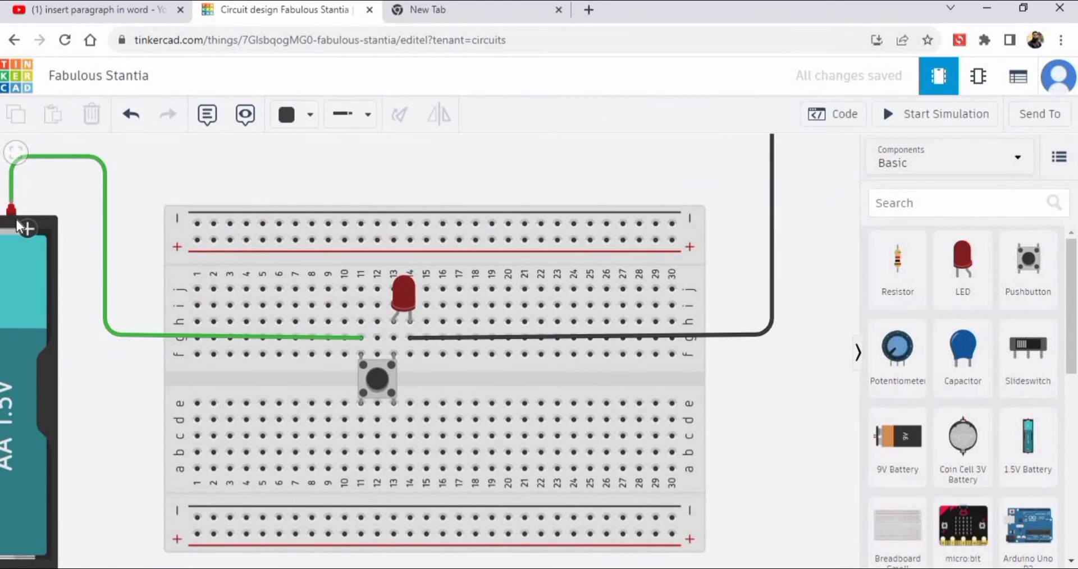
pyautogui.scroll(-2, 68, 224)
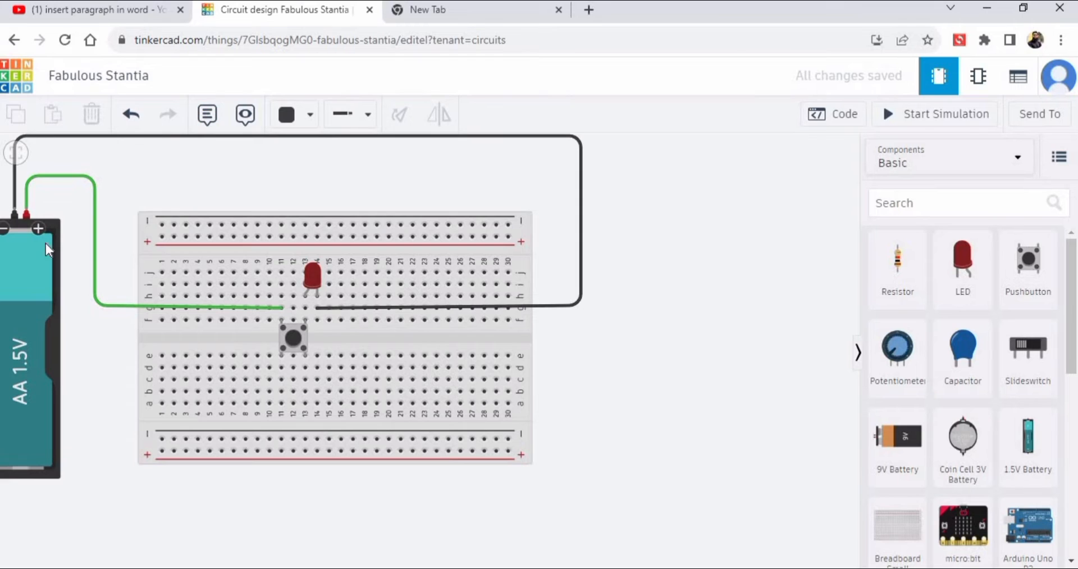
# Step: Simulate the circuit, operate the pushbutton to test whether the LED responds, and end the simulation
pyautogui.moveTo(100, 409); pyautogui.dragTo(162, 395)
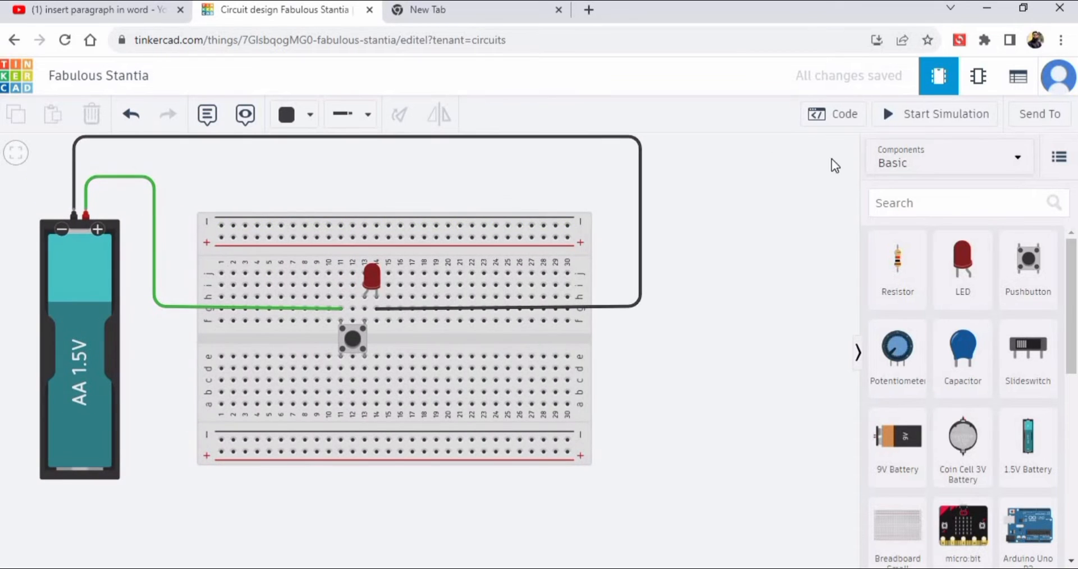
pyautogui.click(943, 114)
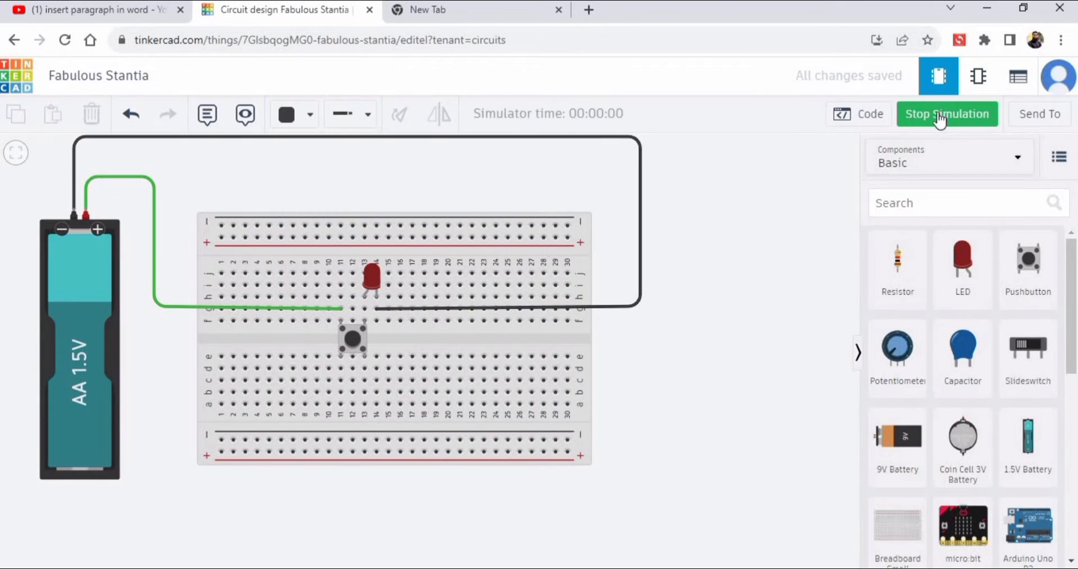
pyautogui.click(355, 342)
pyautogui.scroll(2, 384, 252)
pyautogui.scroll(2, 372, 291)
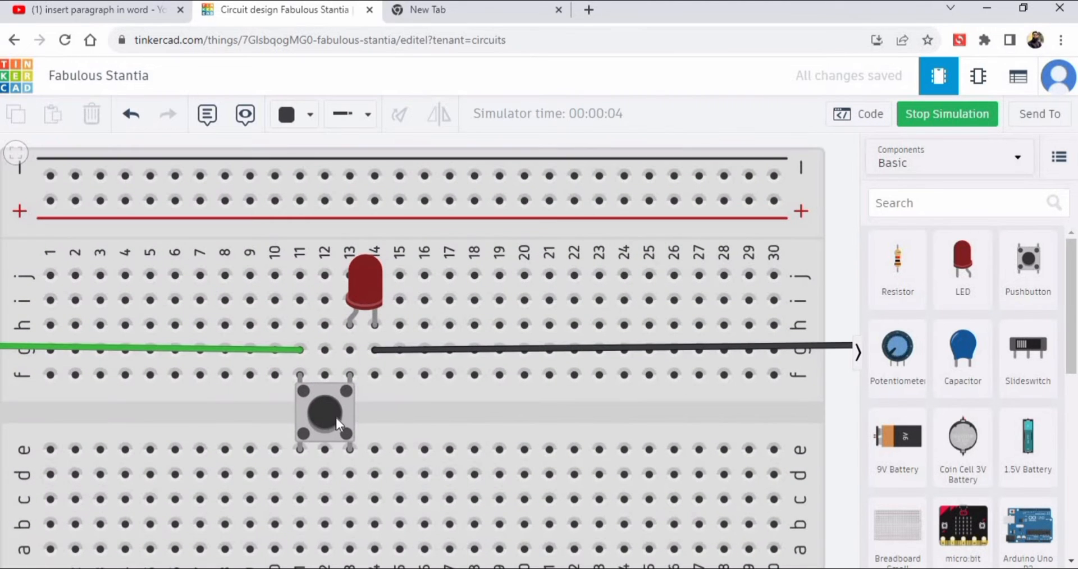
pyautogui.click(335, 416)
pyautogui.click(331, 419)
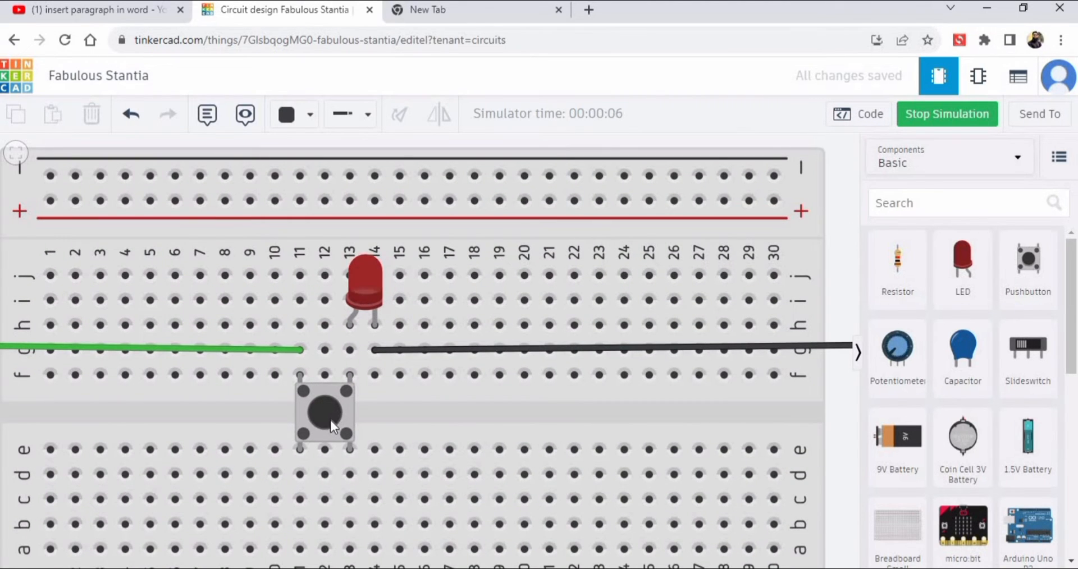
pyautogui.scroll(-4, 350, 330)
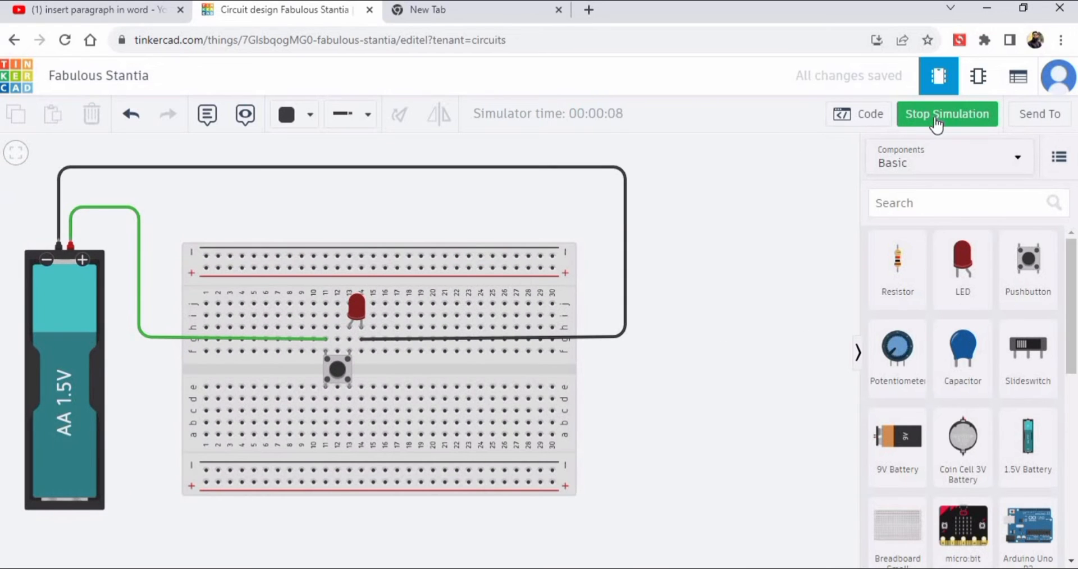
pyautogui.click(935, 118)
# Step: Add a multimeter in Voltage mode and position it above the breadboard, clear of the black battery wire
pyautogui.scroll(-5, 933, 427)
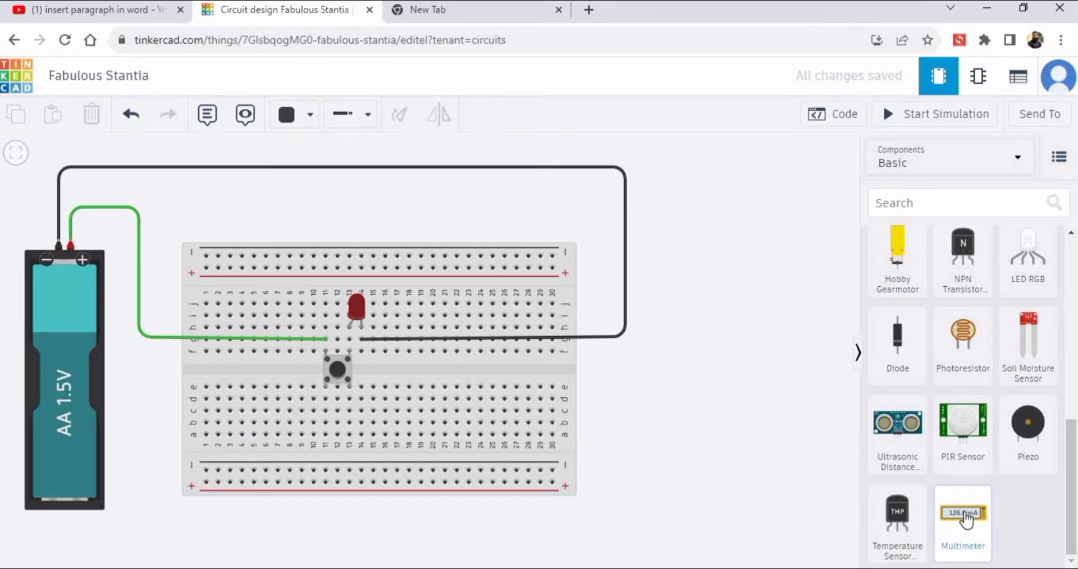
pyautogui.moveTo(966, 520); pyautogui.dragTo(452, 196)
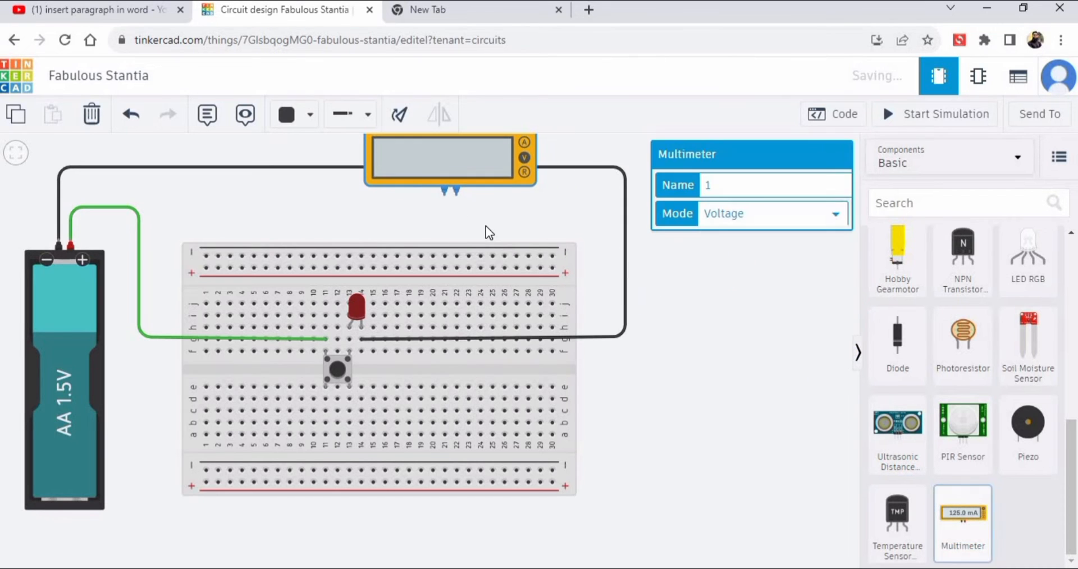
pyautogui.scroll(2, 486, 225)
pyautogui.scroll(-6, 486, 226)
pyautogui.click(565, 295)
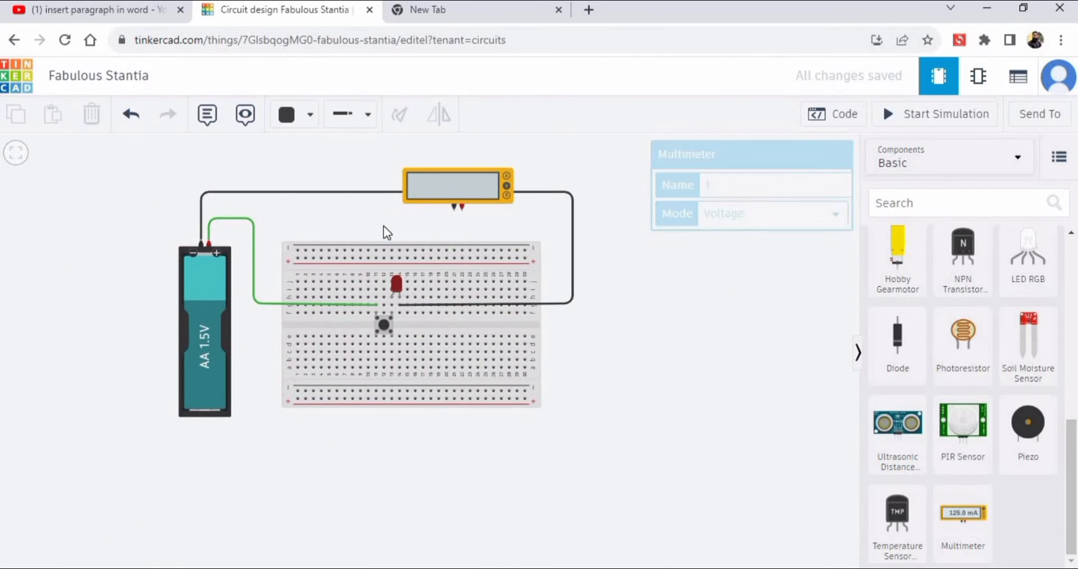
pyautogui.moveTo(382, 226); pyautogui.dragTo(430, 335)
pyautogui.moveTo(502, 285); pyautogui.dragTo(453, 257)
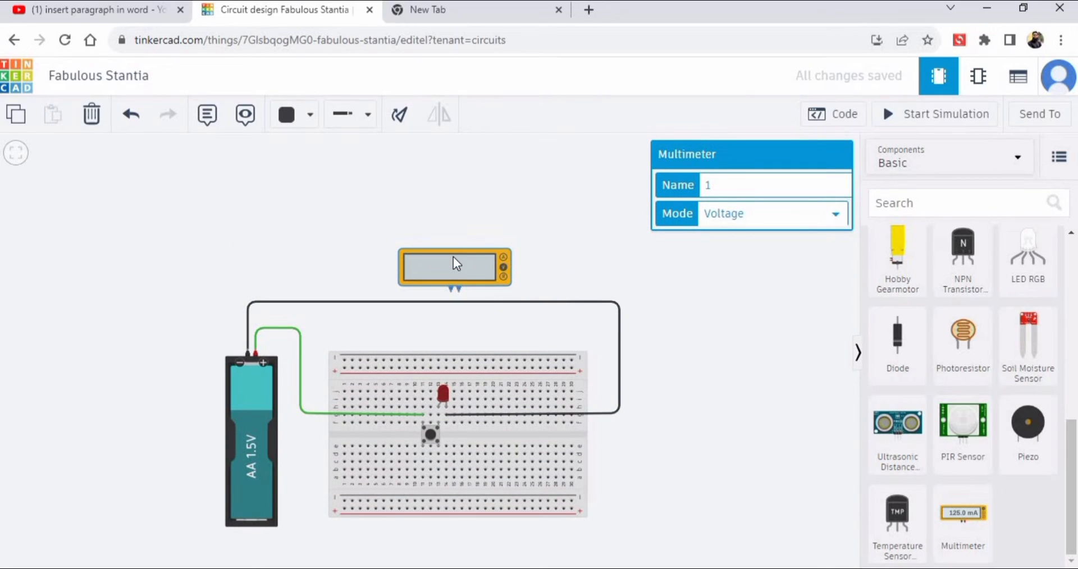
pyautogui.click(473, 315)
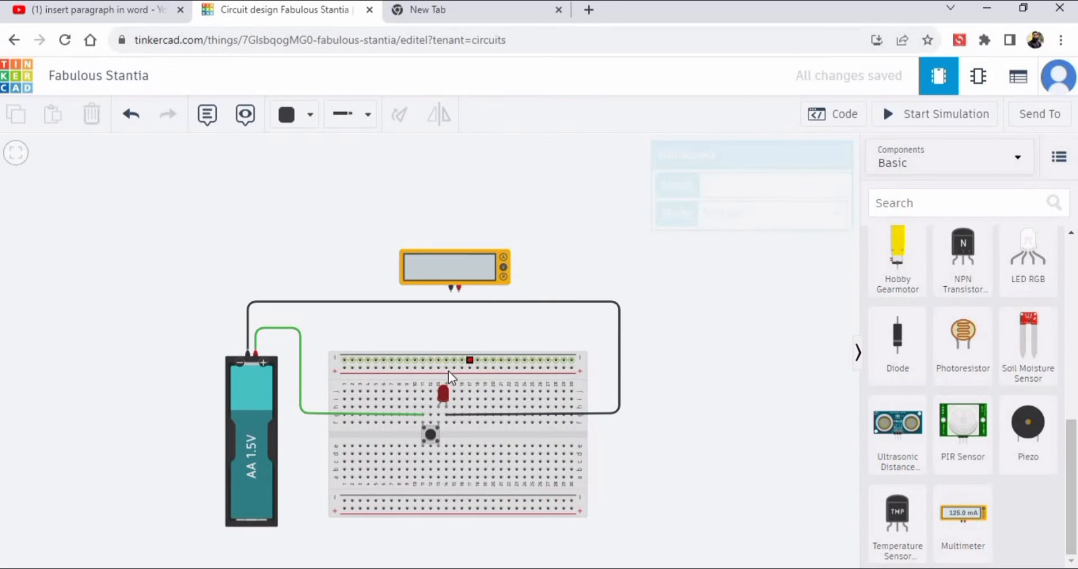
# Step: Wire the multimeter's positive terminal to the LED's cathode in column 14 and its negative terminal to the anode in column 13
pyautogui.scroll(2, 448, 371)
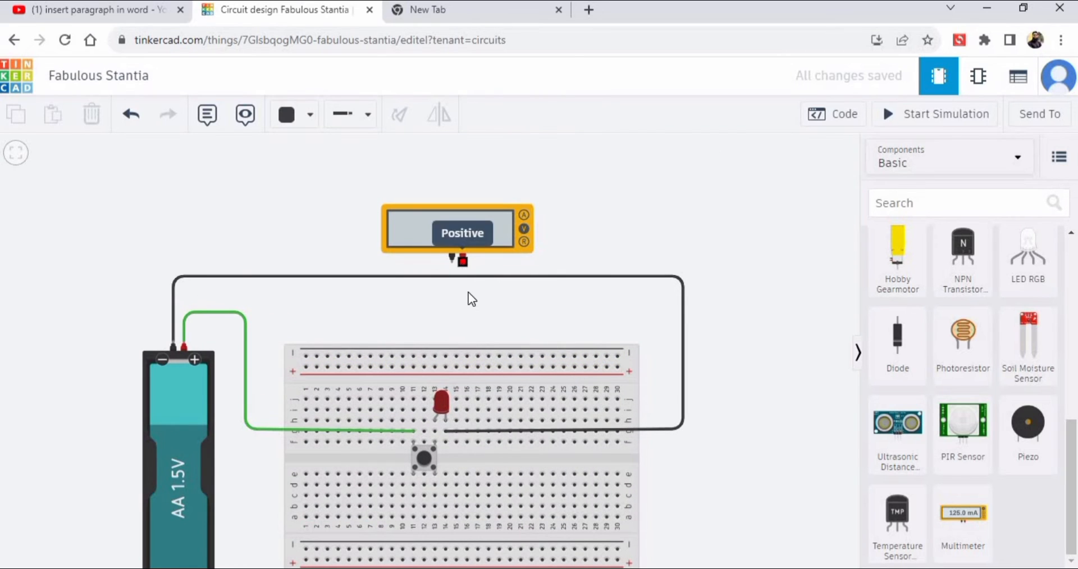
pyautogui.click(463, 258)
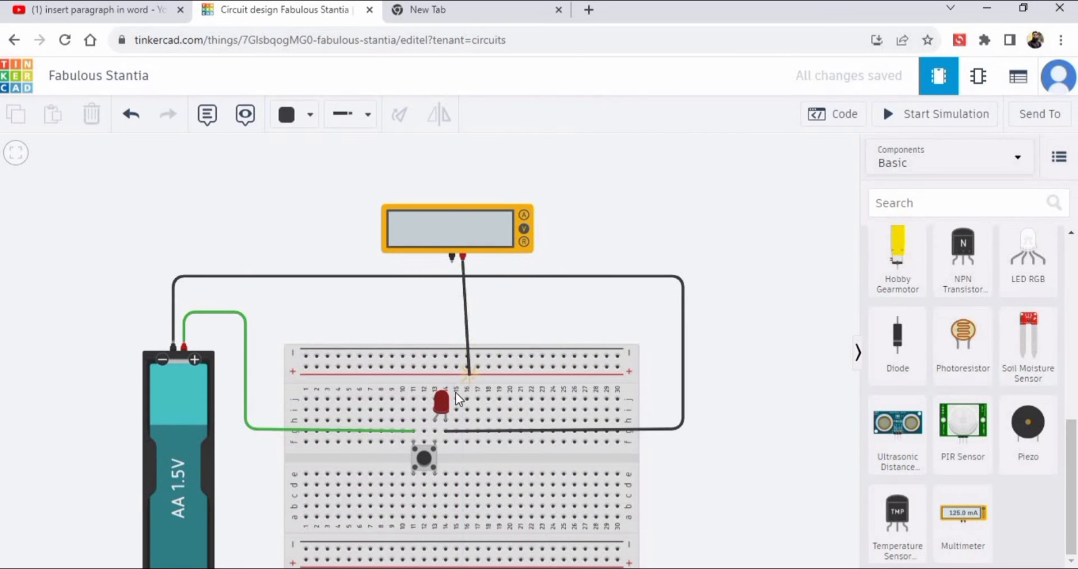
pyautogui.click(449, 422)
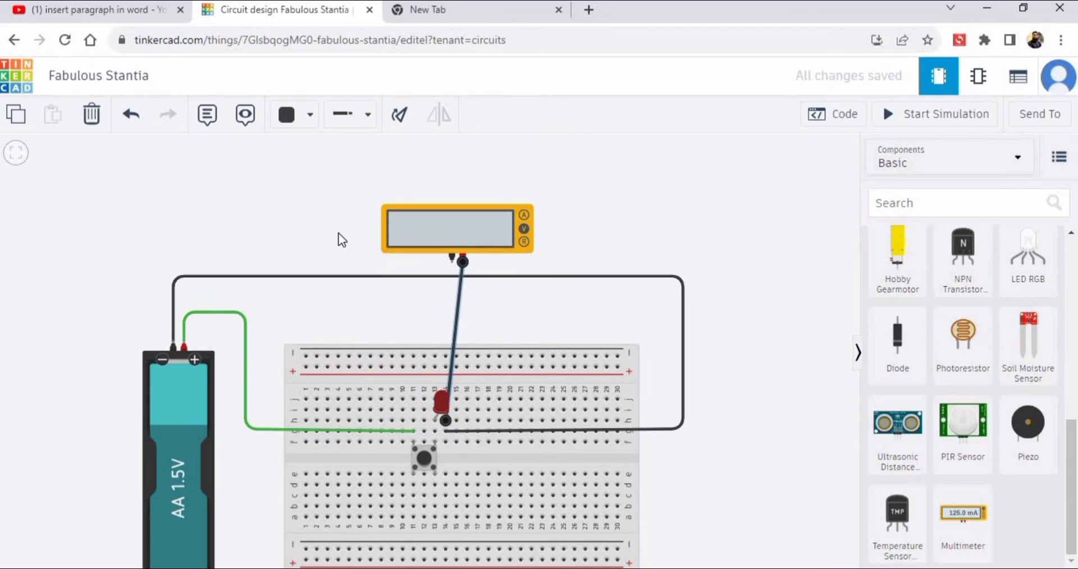
pyautogui.click(451, 260)
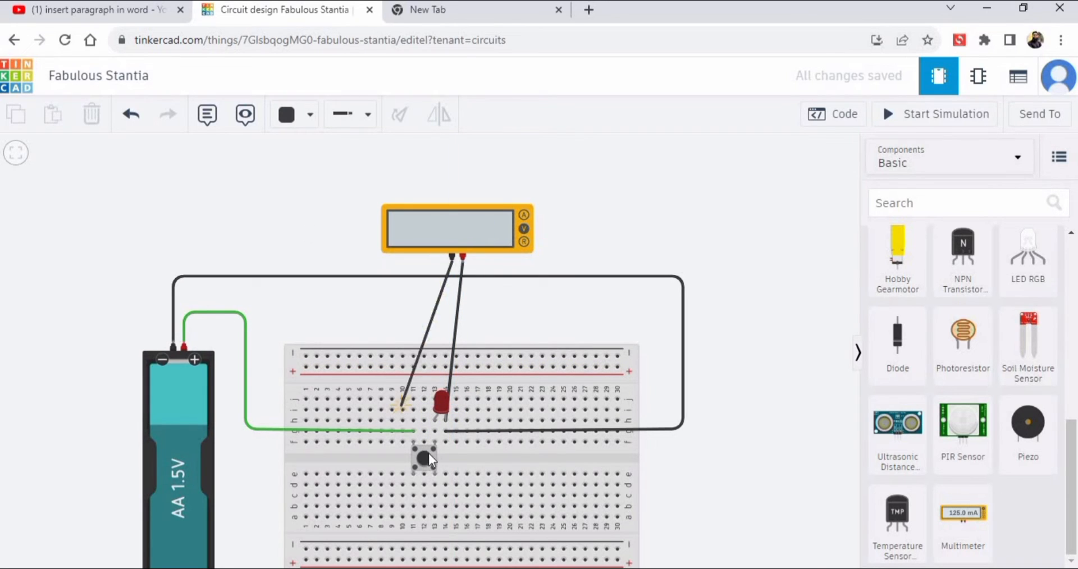
pyautogui.click(433, 420)
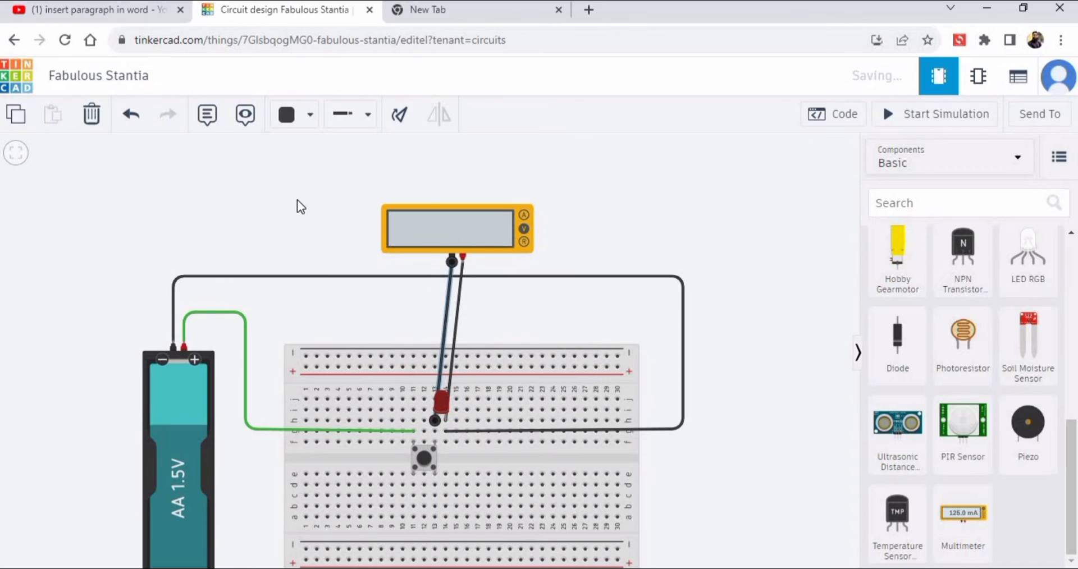
pyautogui.click(298, 199)
pyautogui.scroll(-1, 445, 414)
pyautogui.scroll(2, 439, 427)
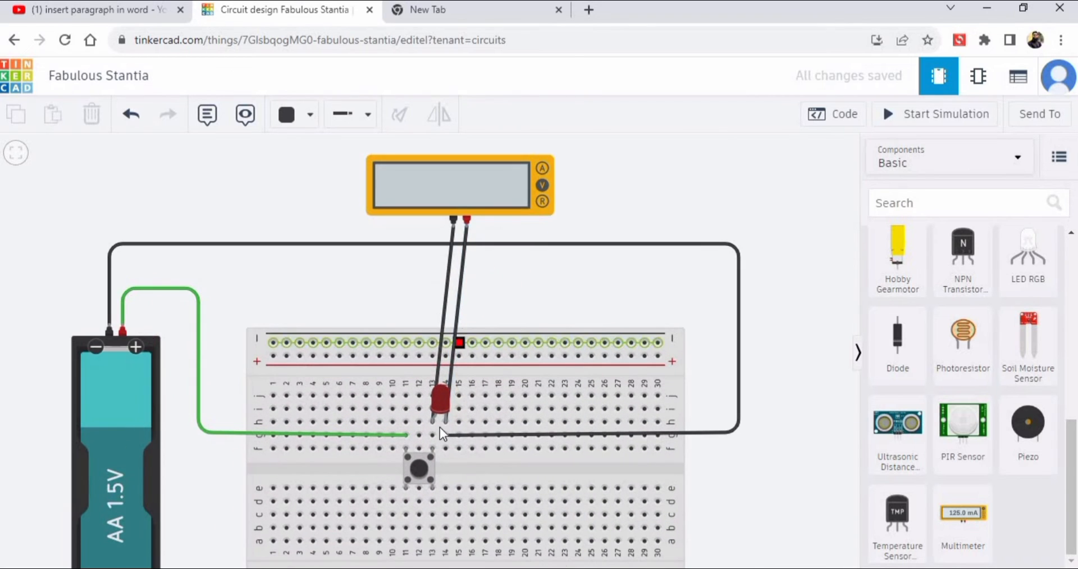
# Step: Lower the multimeter slightly towards the breadboard and run a brief simulation to read the voltage across the LED
pyautogui.moveTo(224, 494); pyautogui.dragTo(234, 473)
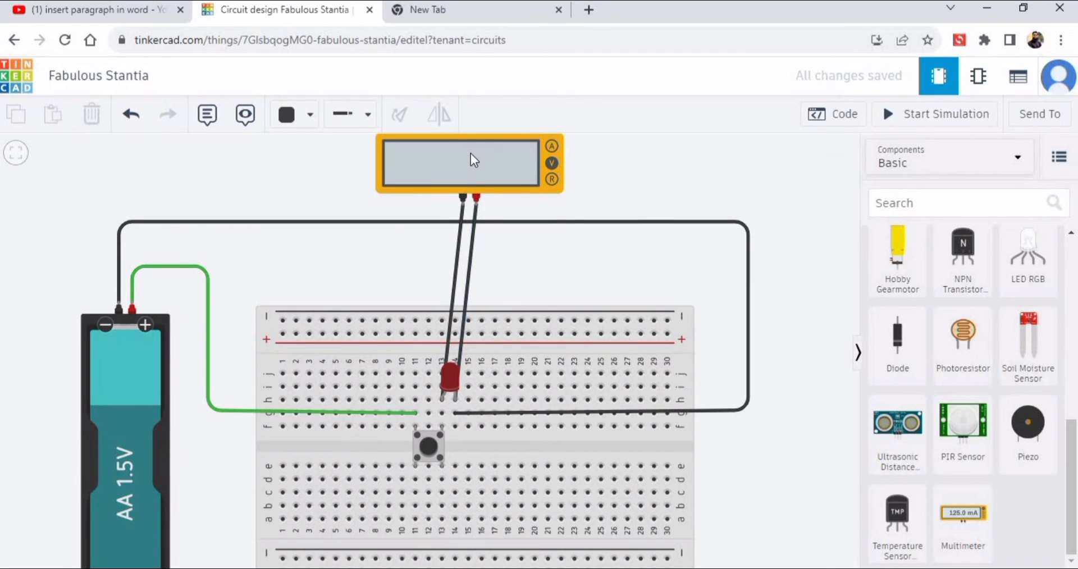
pyautogui.moveTo(471, 155)
pyautogui.mouseDown()
pyautogui.moveTo(467, 174)
pyautogui.moveTo(470, 159)
pyautogui.mouseUp()
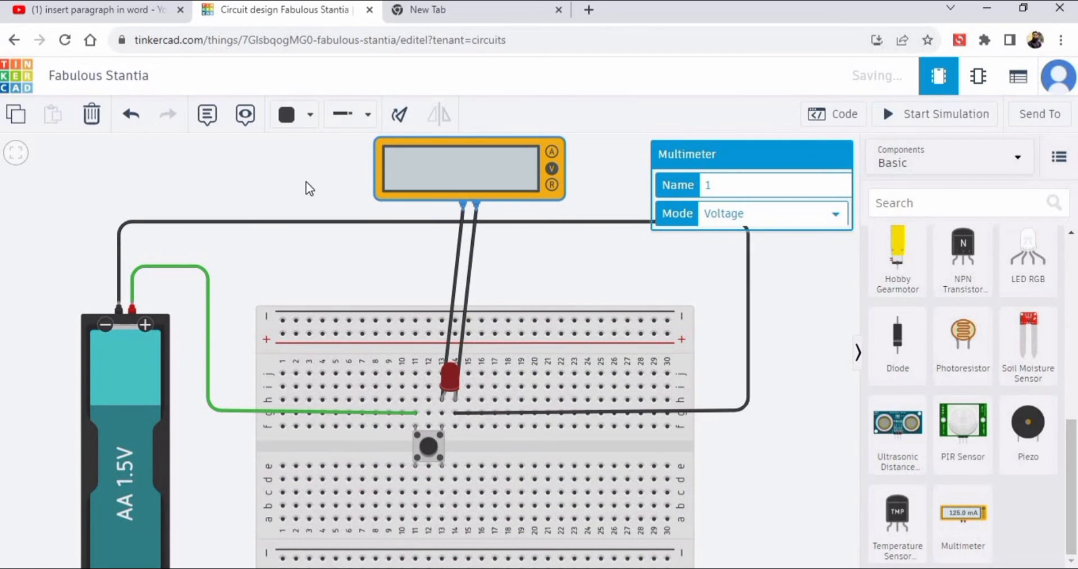
pyautogui.click(620, 124)
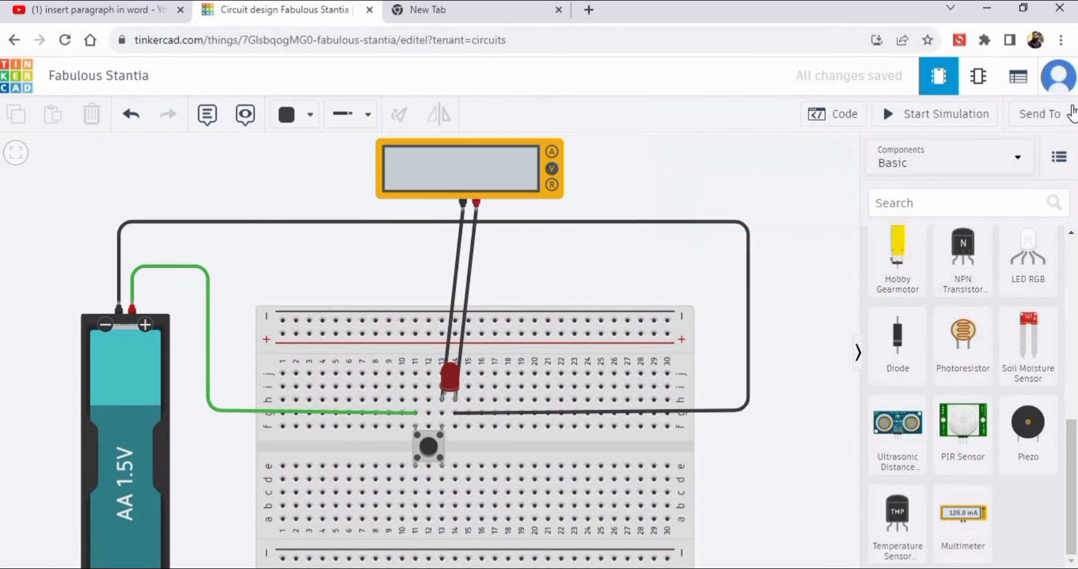
pyautogui.click(932, 115)
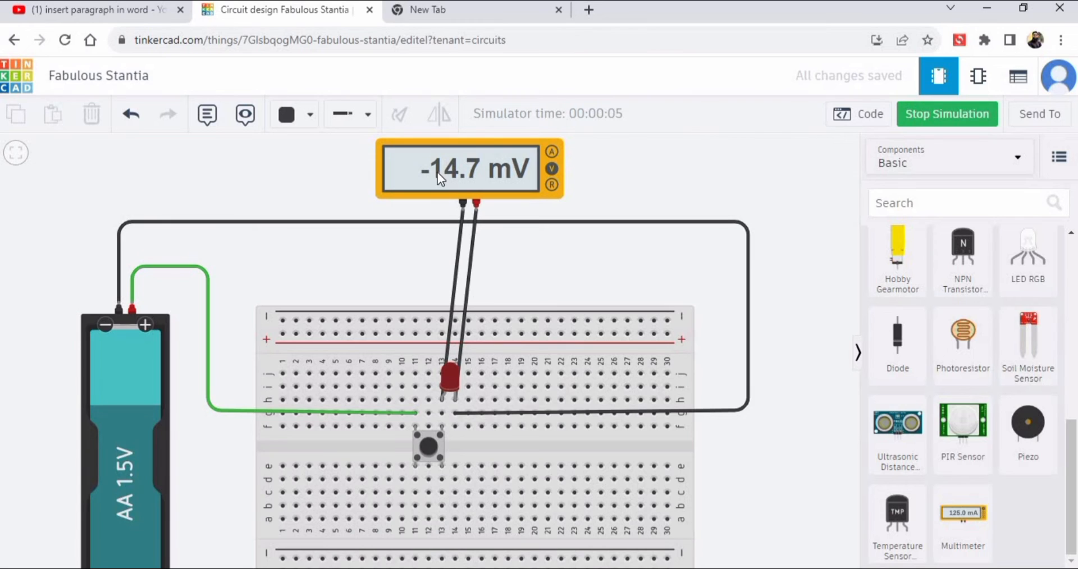
pyautogui.click(923, 119)
# Step: Delete both black wires connecting the multimeter to the LED
pyautogui.click(471, 265)
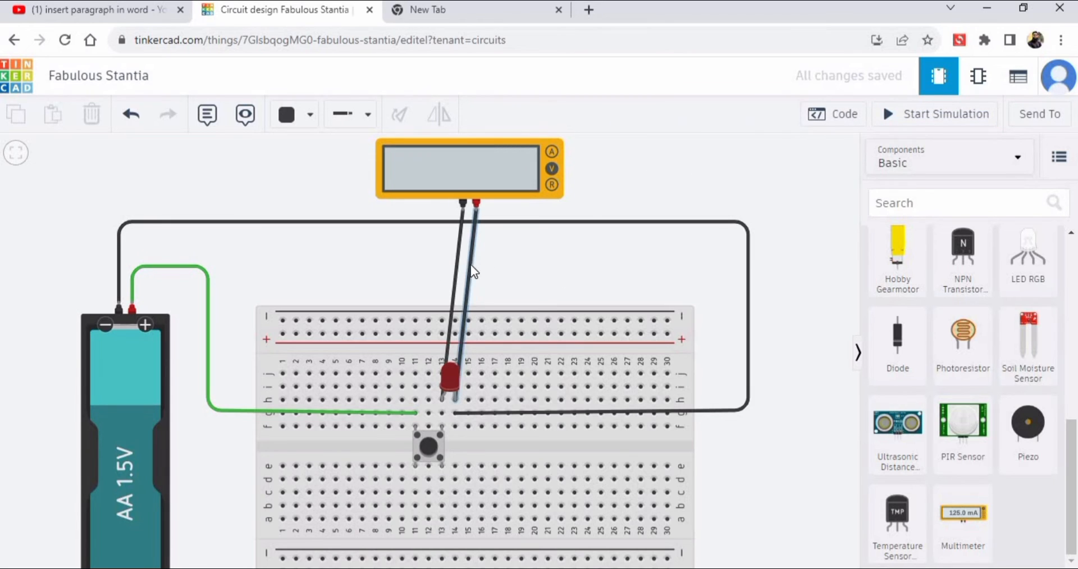
pyautogui.press('Delete')
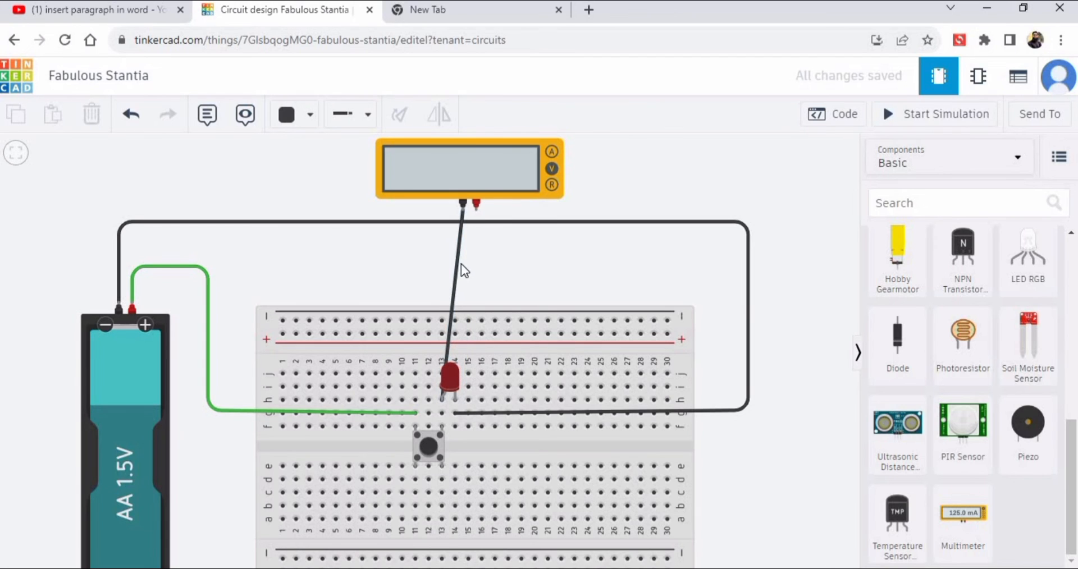
pyautogui.click(457, 263)
pyautogui.press('Delete')
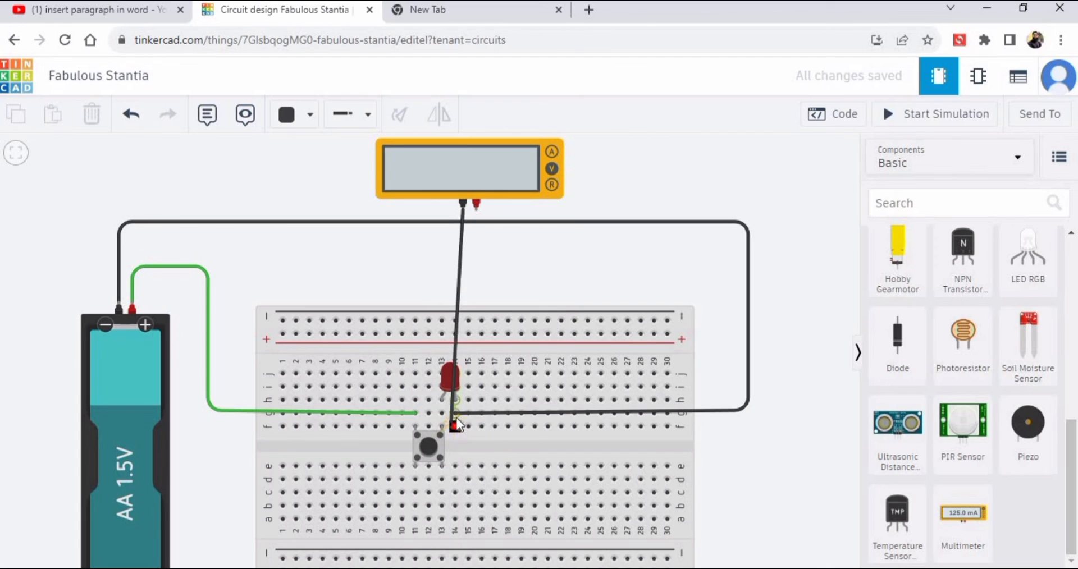
# Step: Connect the multimeter's negative terminal to the LED's cathode in hole h14 with a black wire
pyautogui.click(456, 401)
pyautogui.click(457, 402)
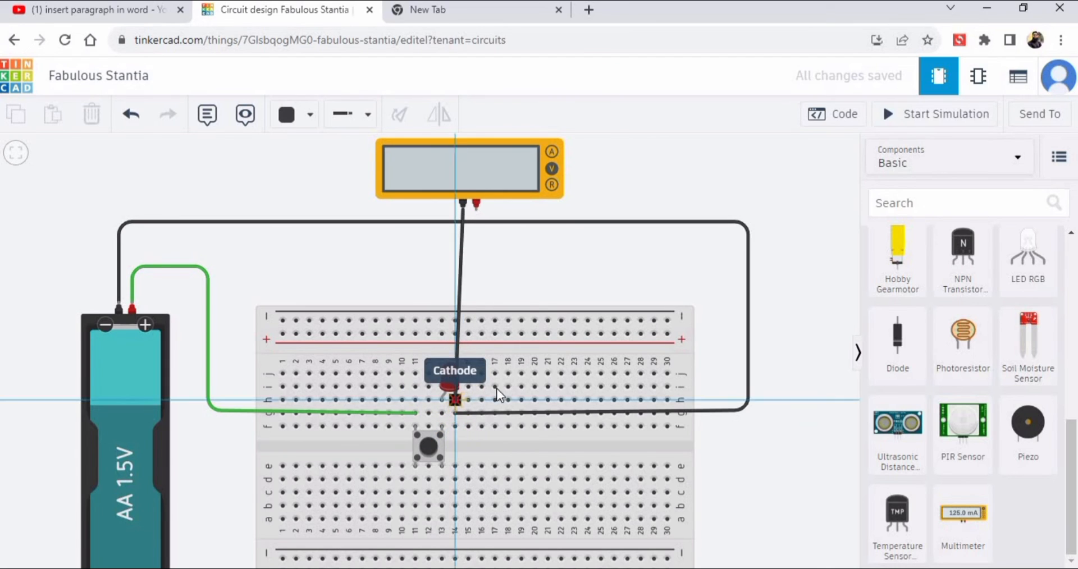
pyautogui.click(635, 194)
# Step: Set the wire colour to red and connect the multimeter's positive terminal to the LED's anode in hole h13
pyautogui.click(302, 121)
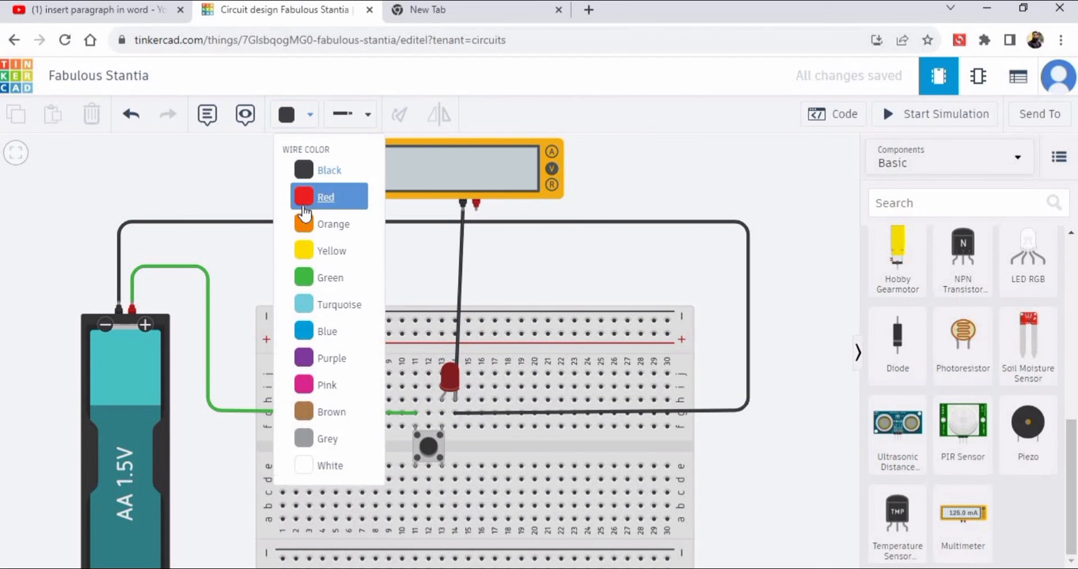
pyautogui.click(326, 195)
pyautogui.click(475, 208)
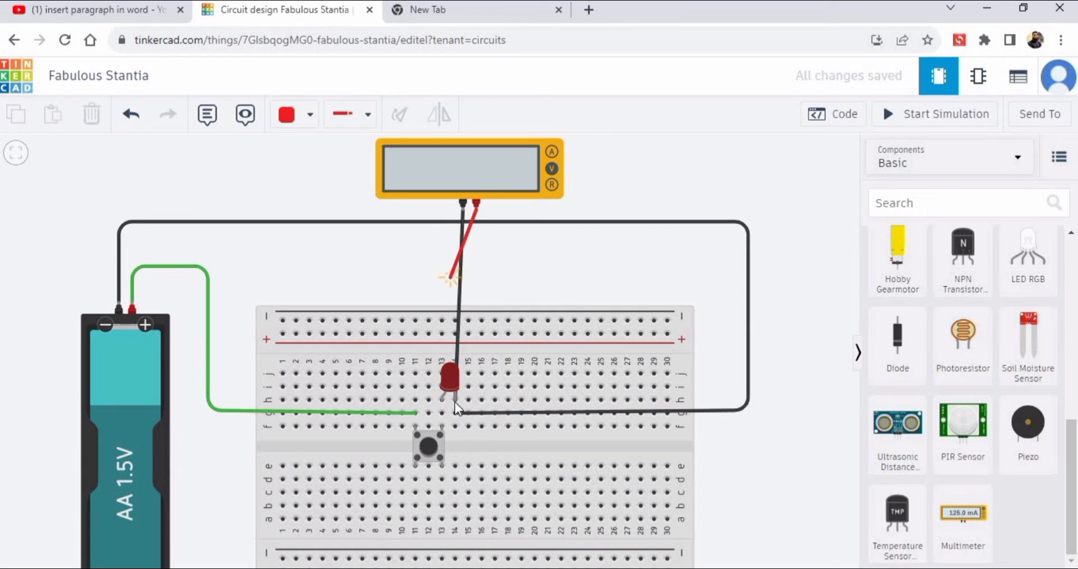
pyautogui.click(443, 400)
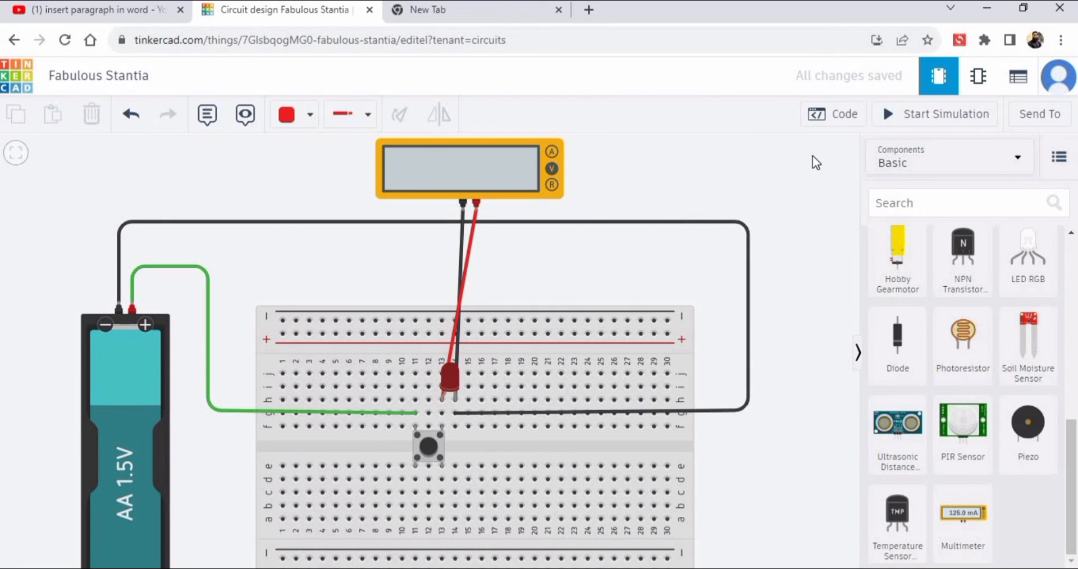
# Step: Start the simulation and operate the pushbutton repeatedly to compare the multimeter's voltage reading when pressed and released
pyautogui.click(913, 116)
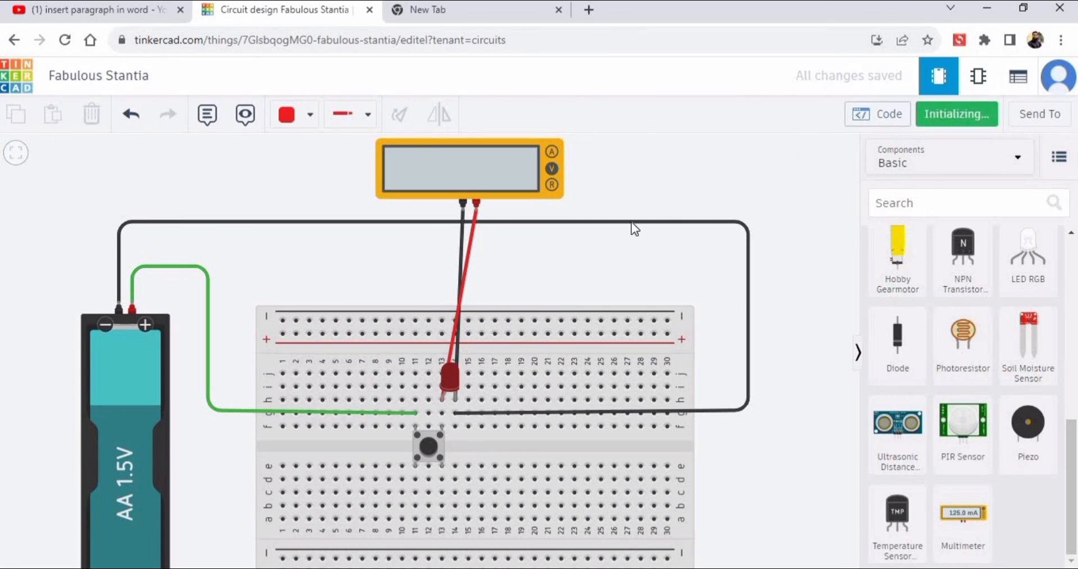
pyautogui.scroll(-1, 537, 276)
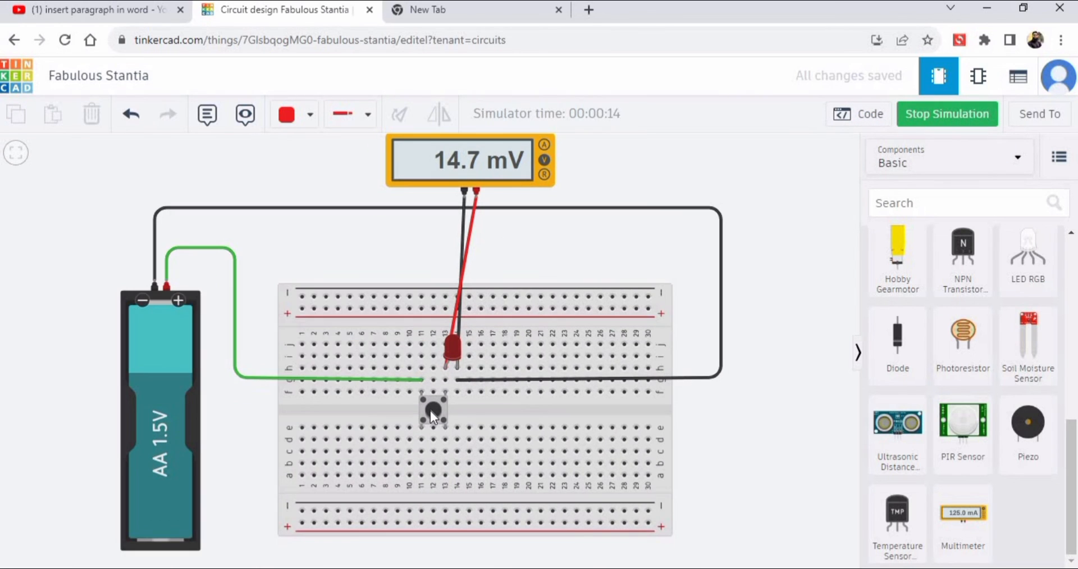
pyautogui.click(430, 410)
pyautogui.click(430, 410)
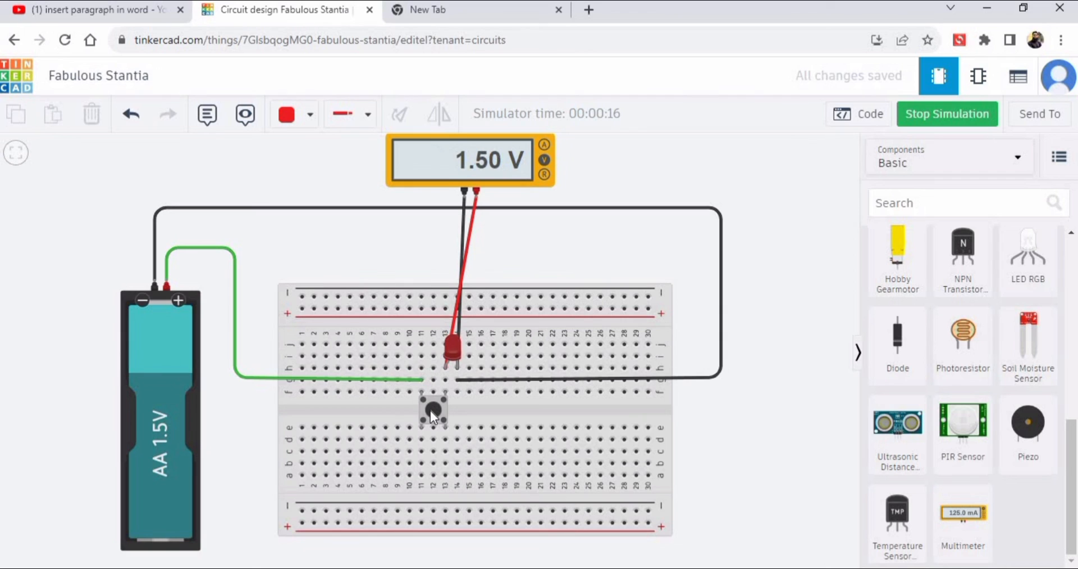
pyautogui.click(430, 410)
pyautogui.click(430, 410)
pyautogui.click(430, 410)
pyautogui.click(432, 409)
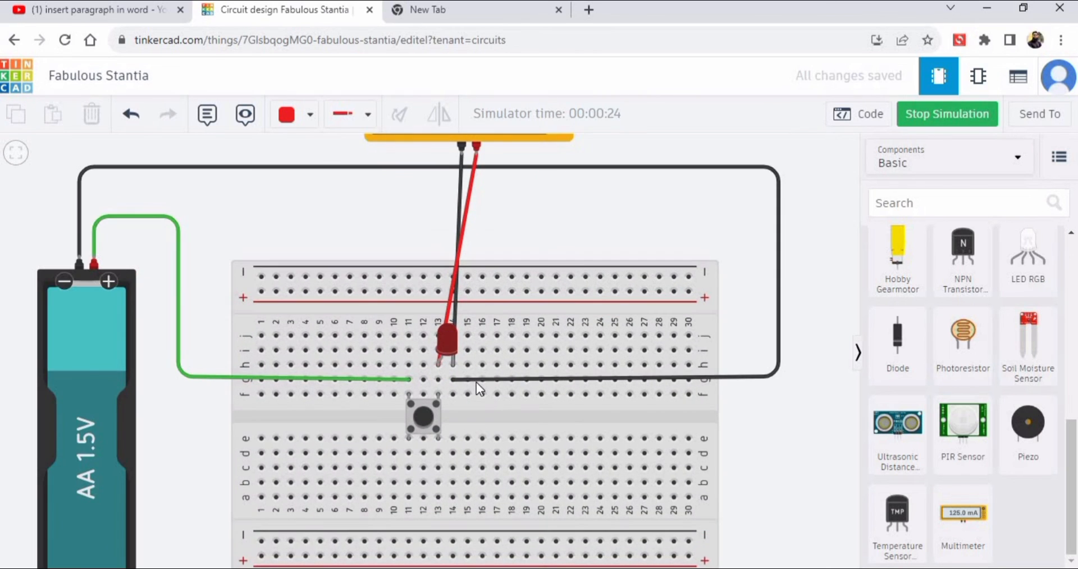